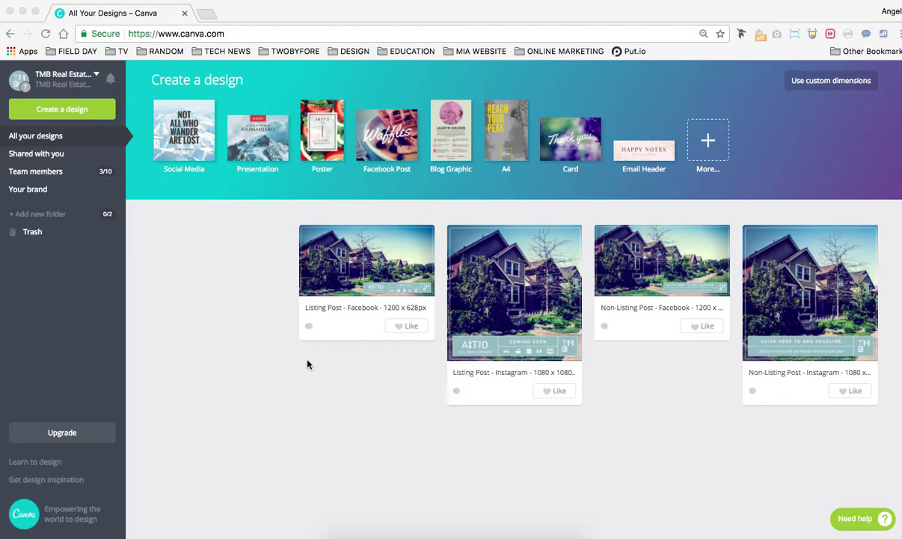
- Check the account menu and design tutorials, then close the tutorial and help center tabs
click(96, 76)
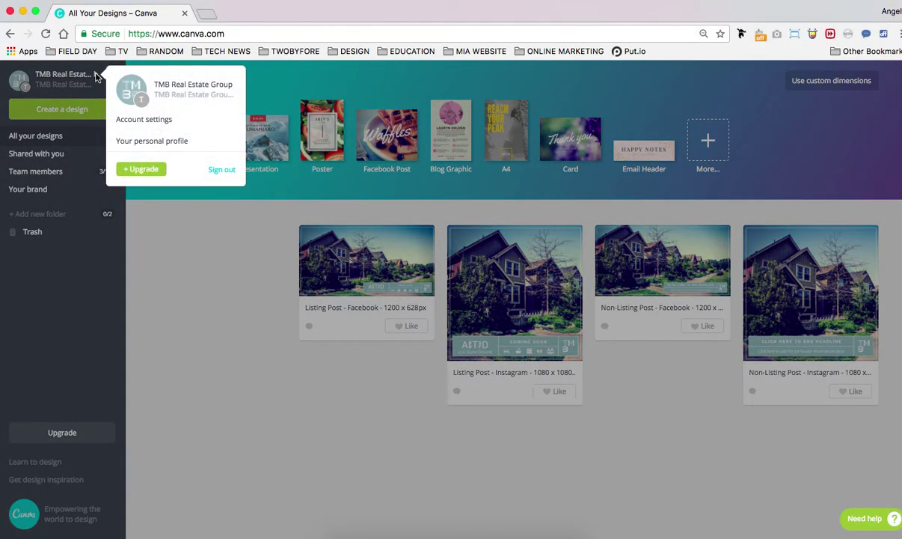
click(96, 76)
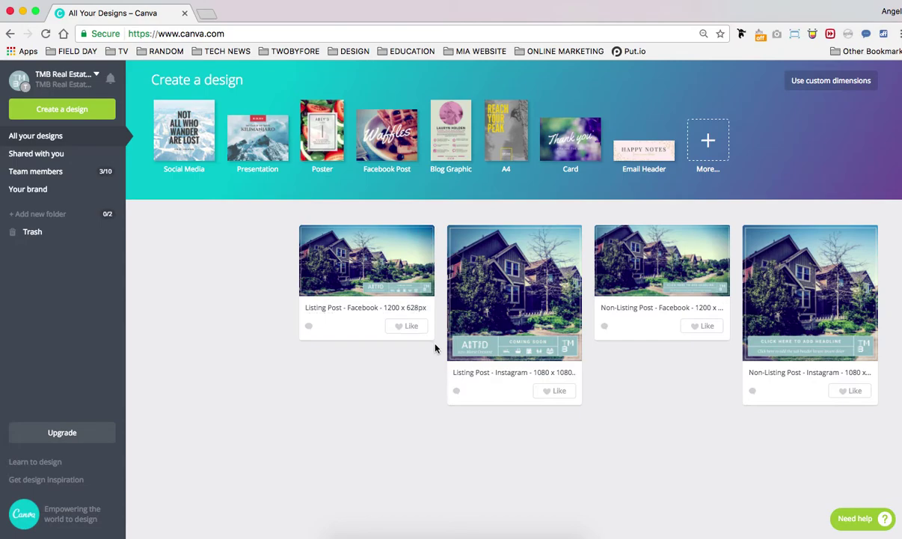
click(54, 464)
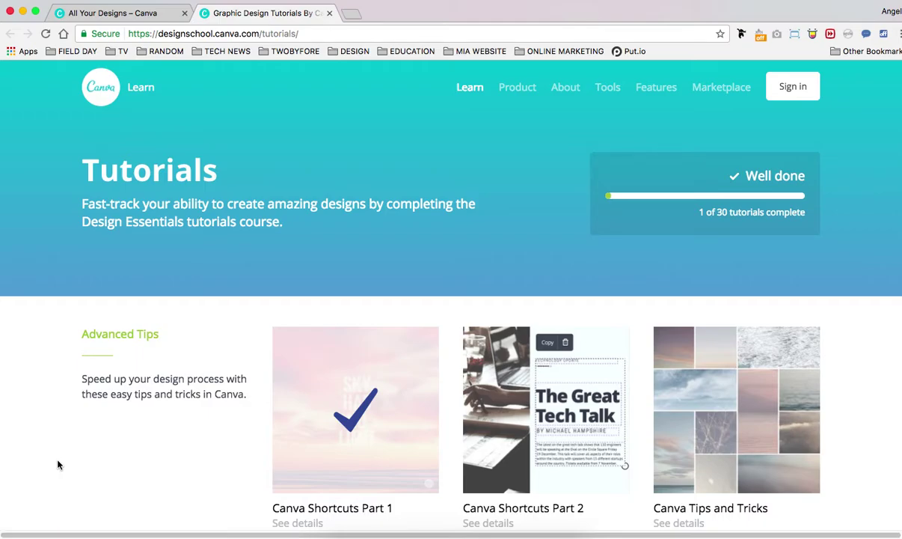
scroll(404, 427, down, 2)
scroll(405, 427, down, 3)
scroll(405, 427, down, 4)
scroll(405, 427, down, 5)
scroll(404, 426, down, 5)
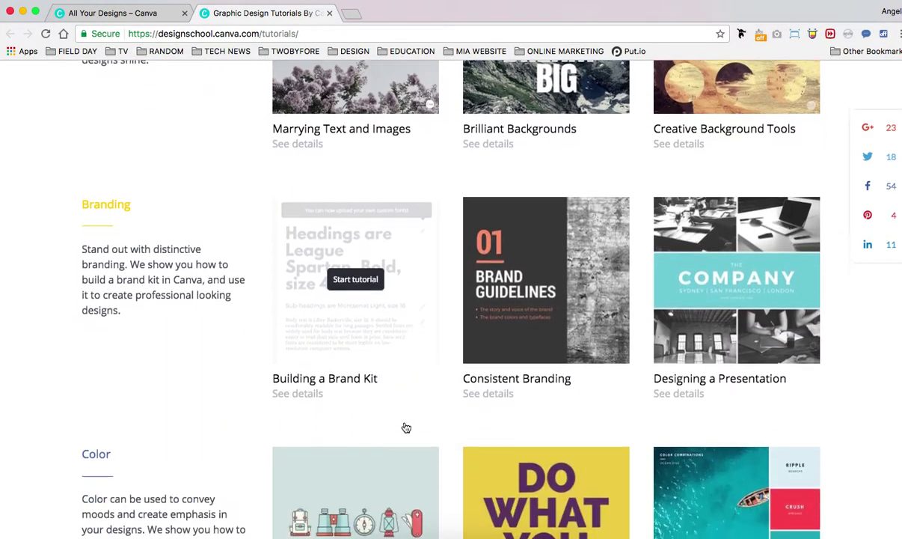
click(329, 14)
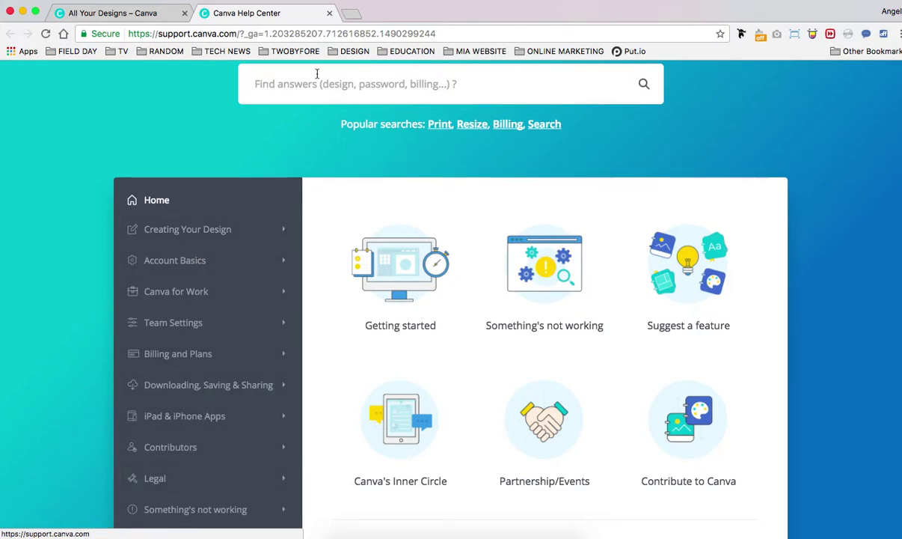
click(329, 14)
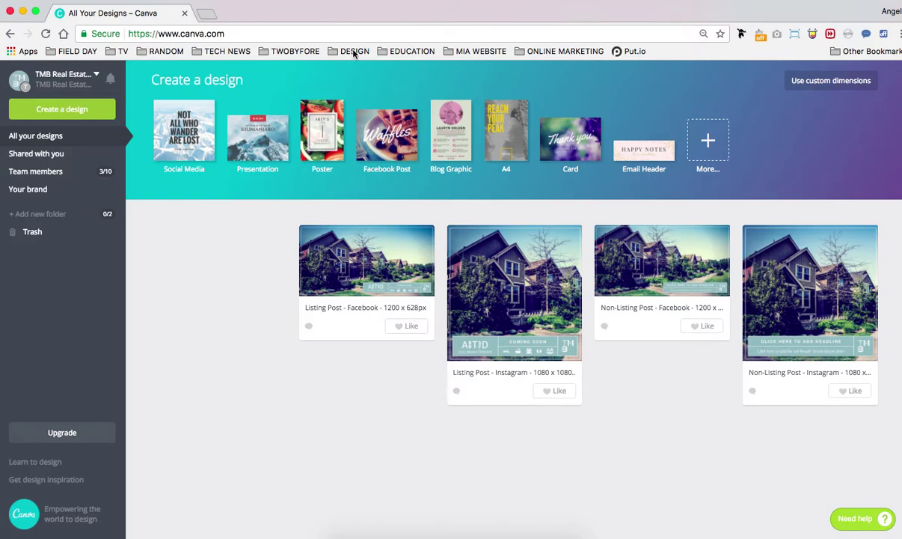
- Create a custom design with width 1080 and height 1080 in px
click(848, 83)
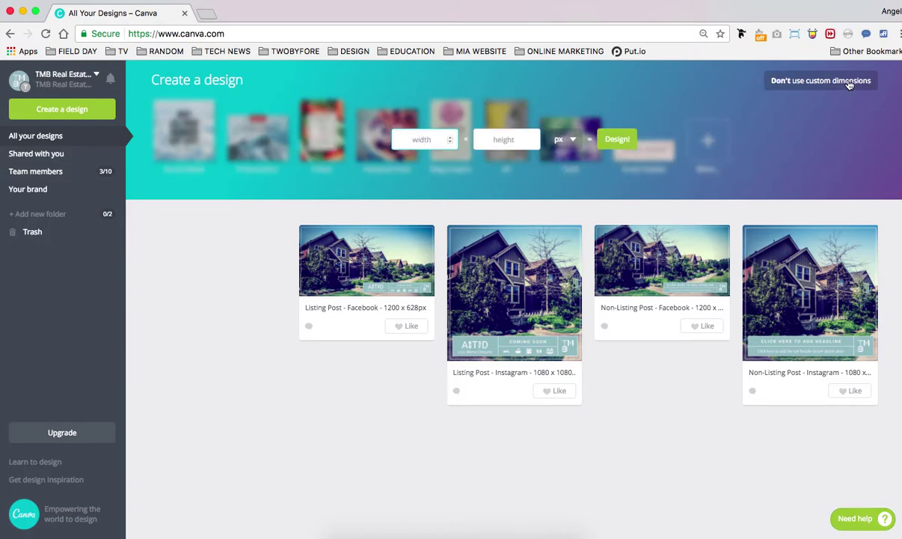
text(1080)
key(Tab)
text(1080)
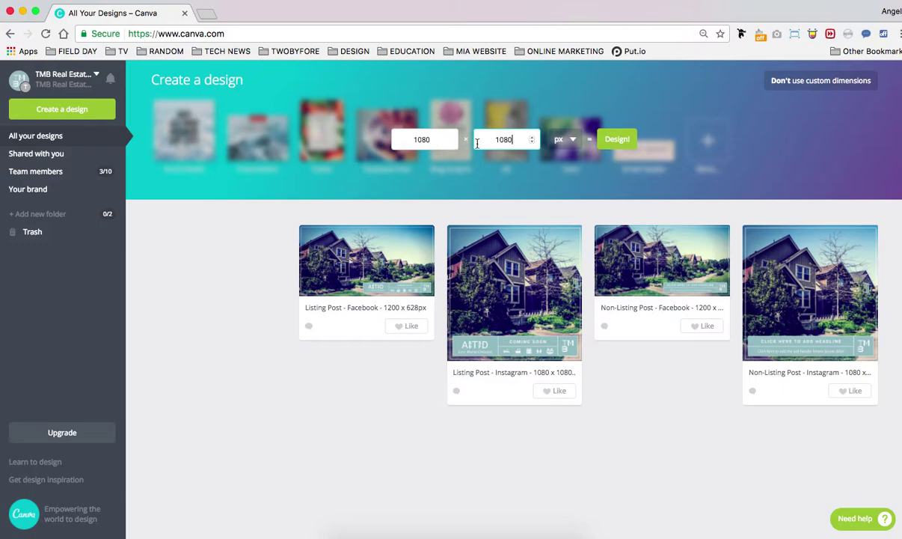
click(563, 140)
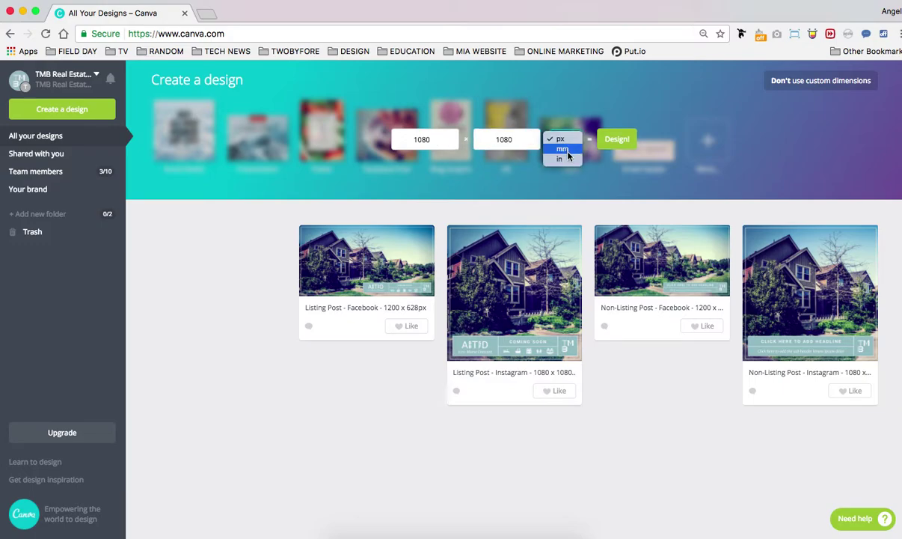
click(571, 144)
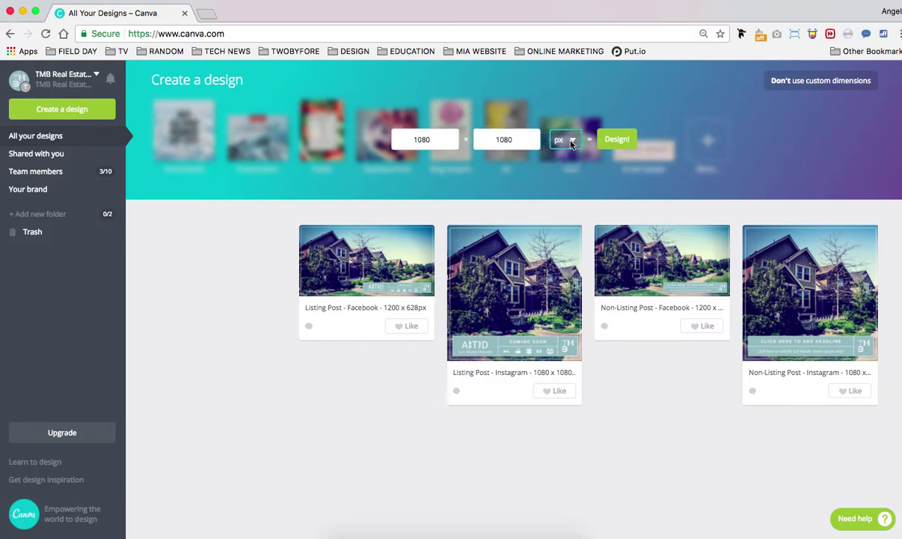
click(618, 141)
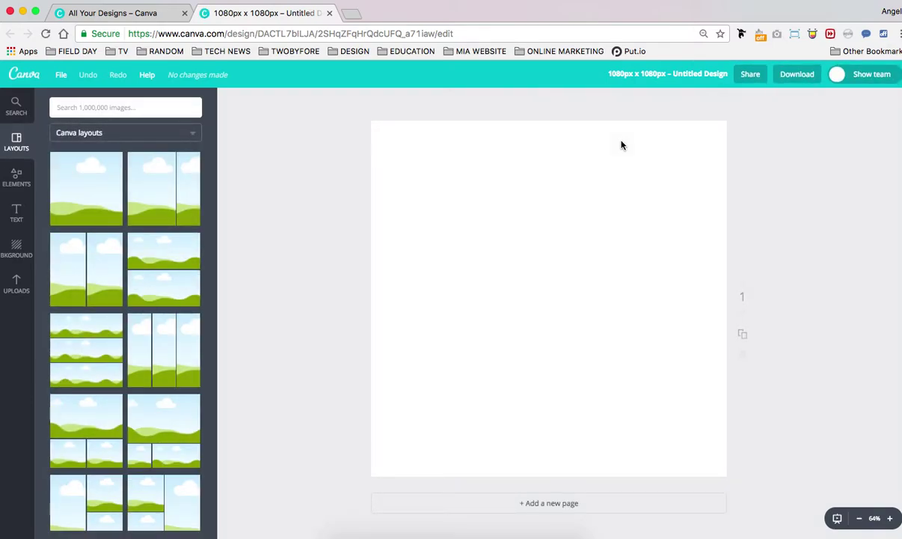
- Set the design title to 'Design Test - Instagram - 1080 x 1080px'
click(671, 77)
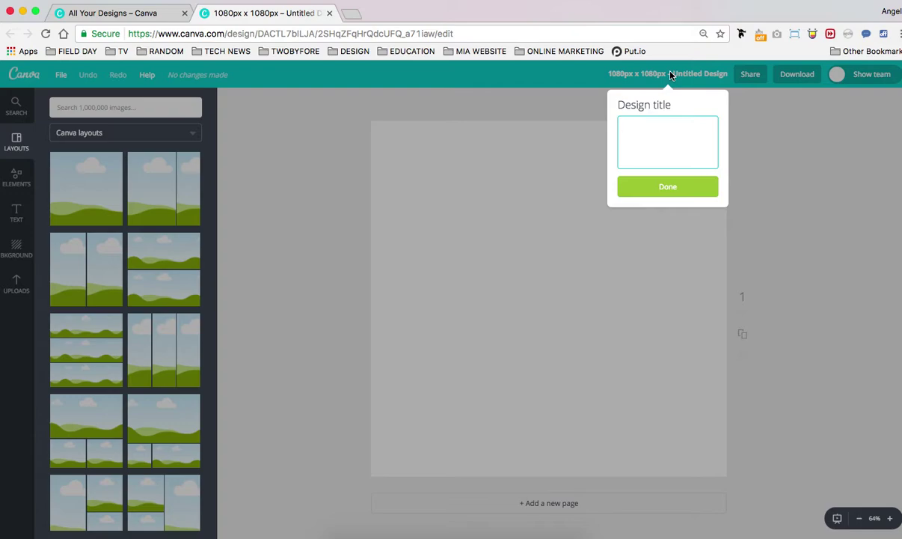
text(Design Test - Instagram - 1080 x 108)
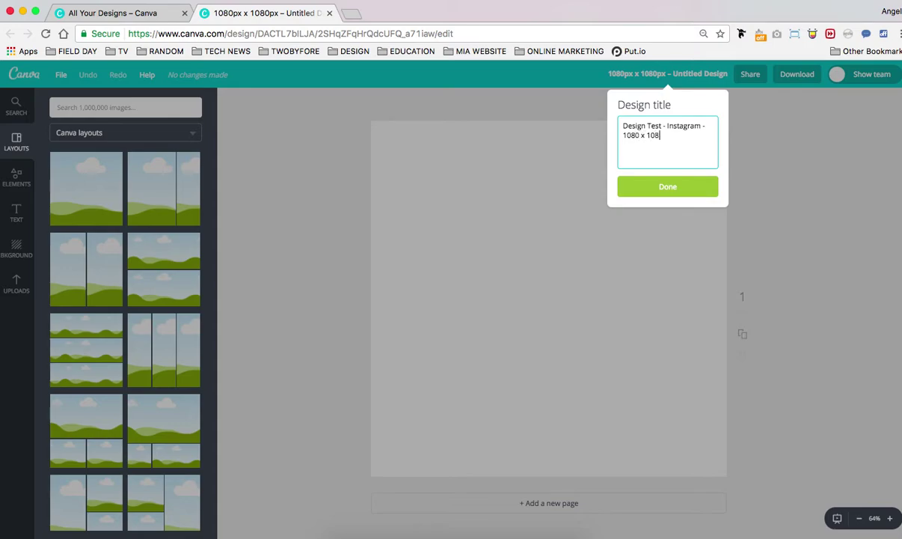
text(0px)
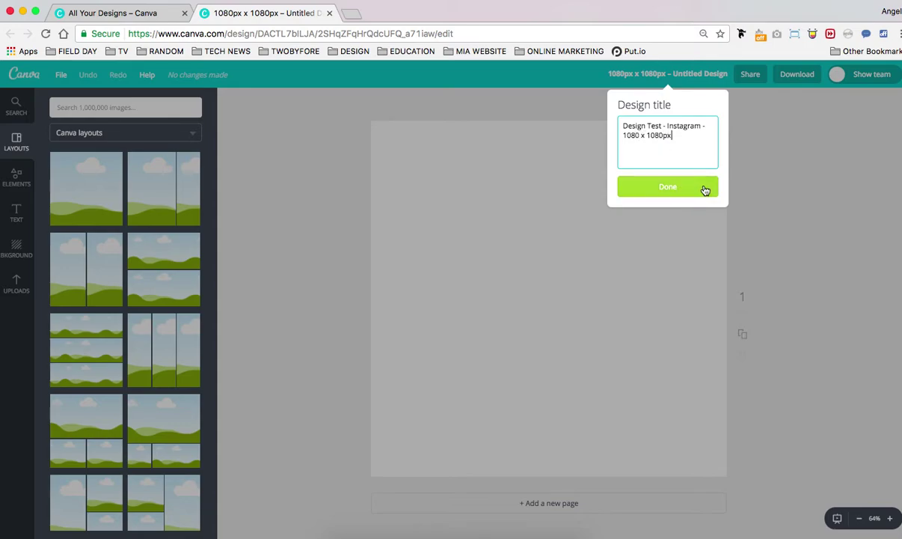
click(705, 189)
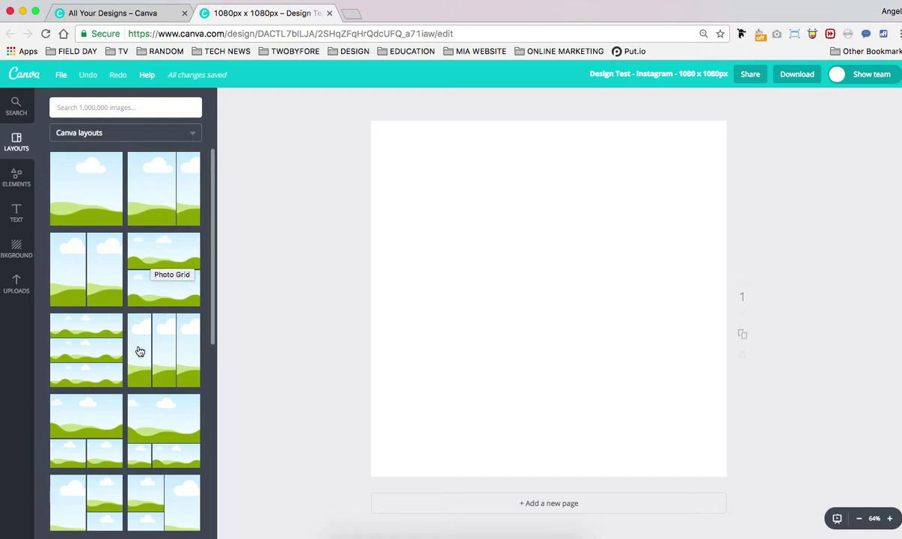
- Browse the Elements, Text and Background panels
click(17, 177)
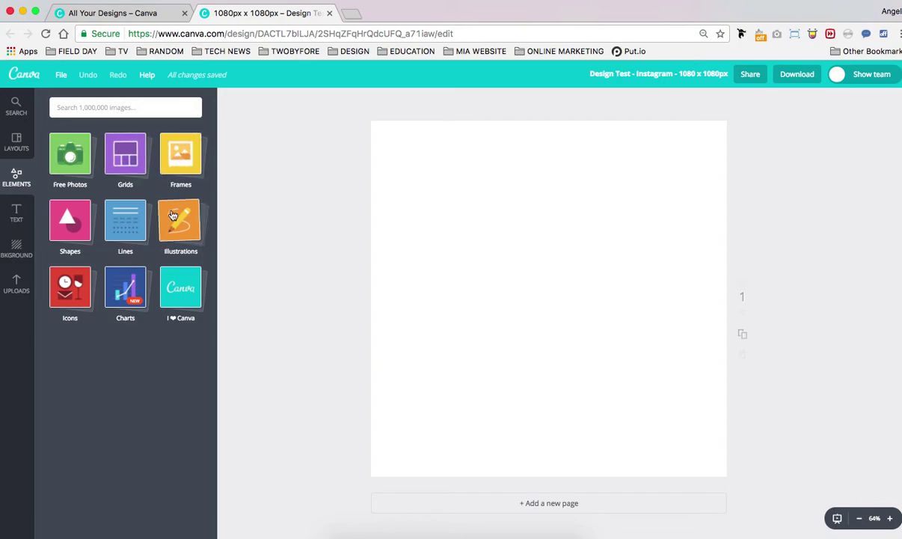
click(23, 219)
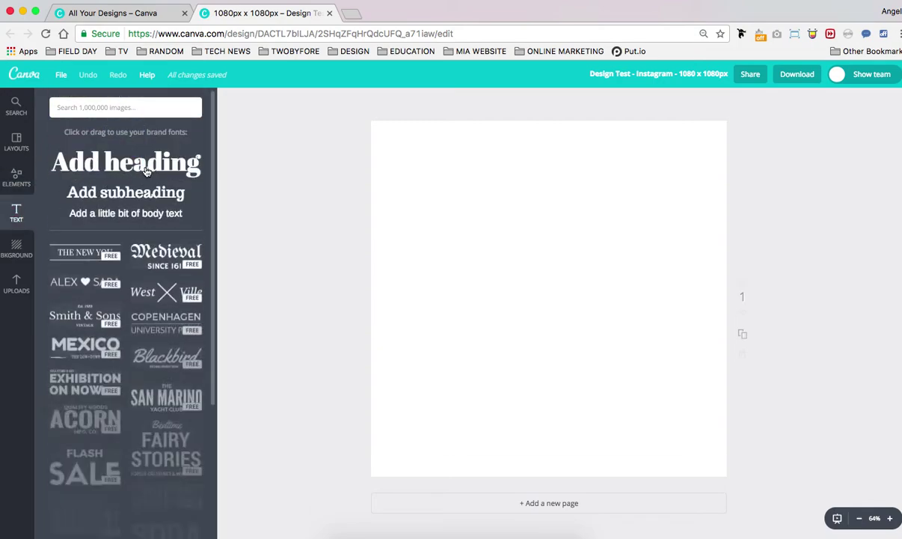
click(20, 255)
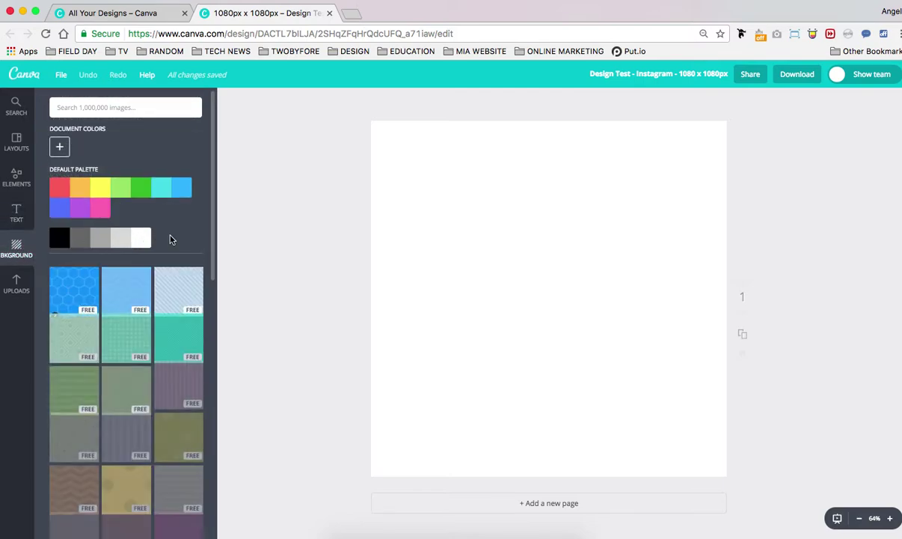
scroll(171, 239, down, 4)
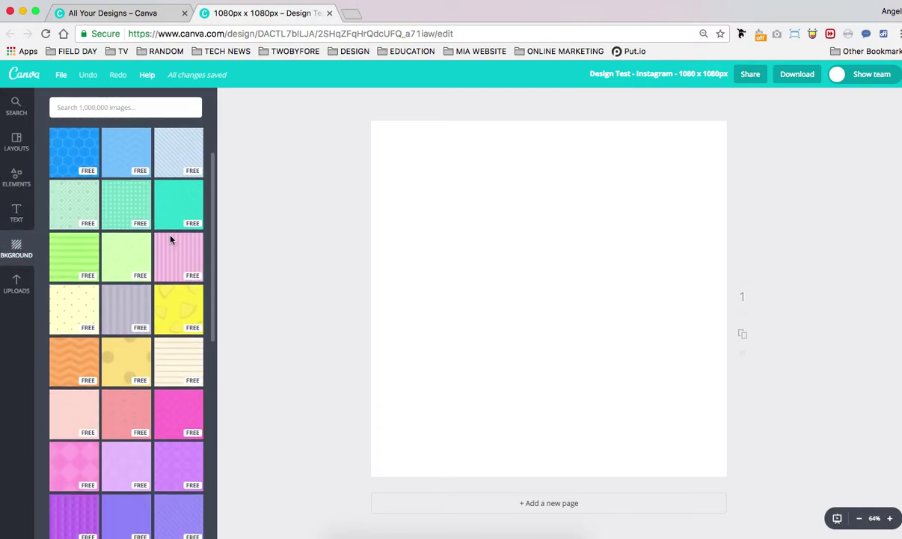
- Look through the Uploads panel and view the Duplex.png image details
click(16, 283)
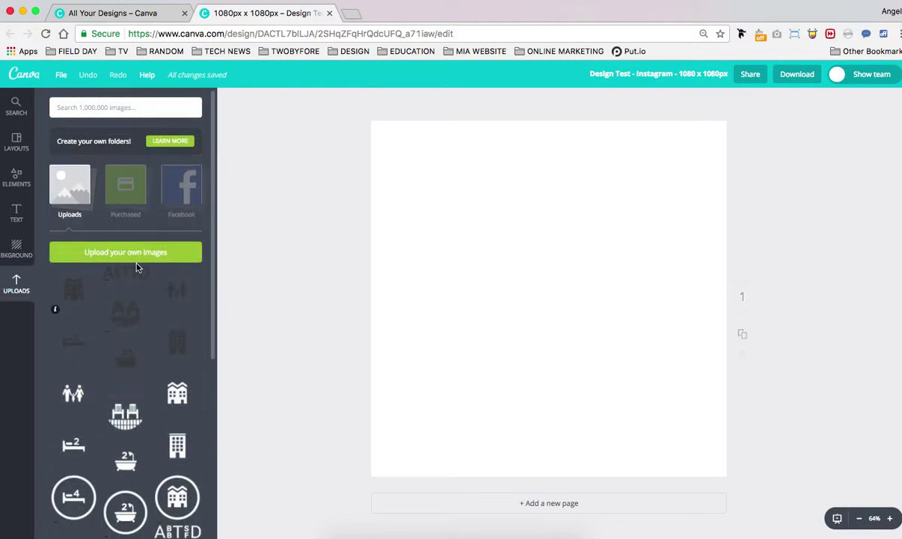
scroll(169, 303, down, 5)
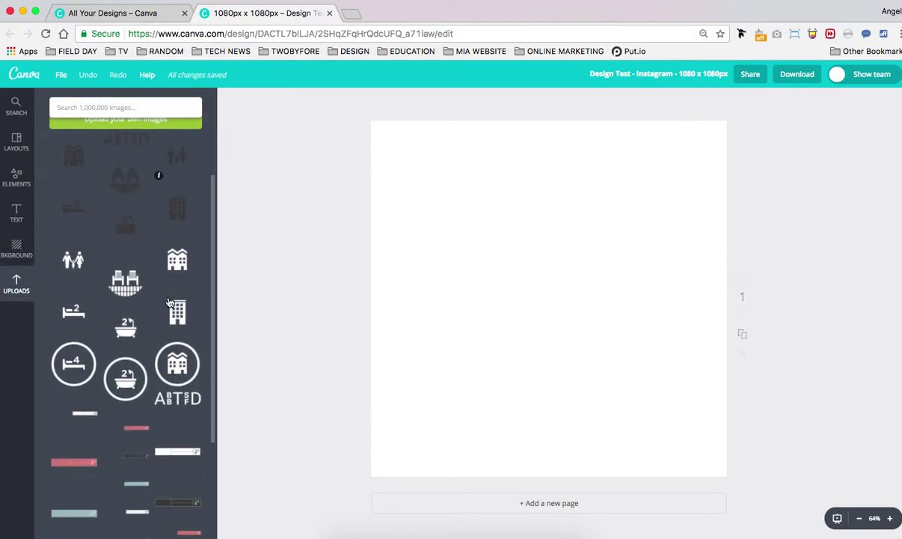
scroll(169, 302, down, 3)
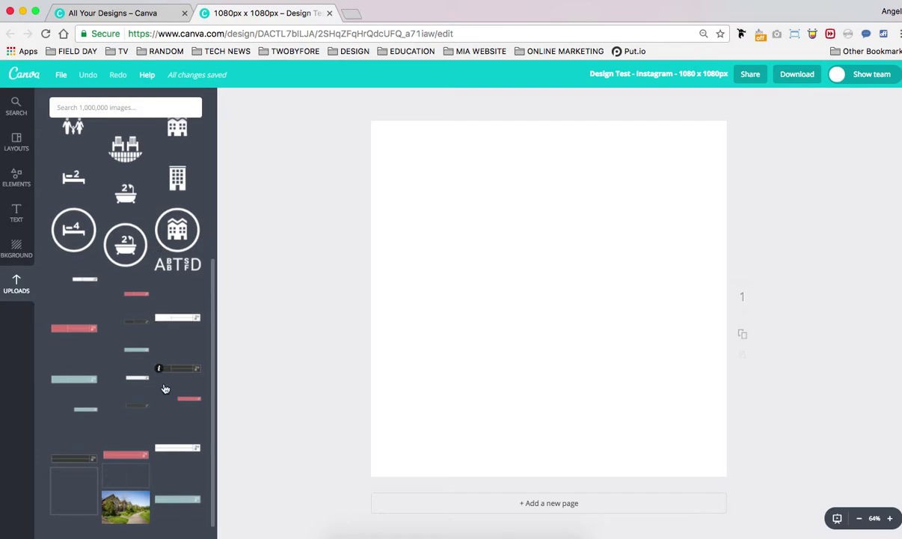
scroll(160, 383, down, 1)
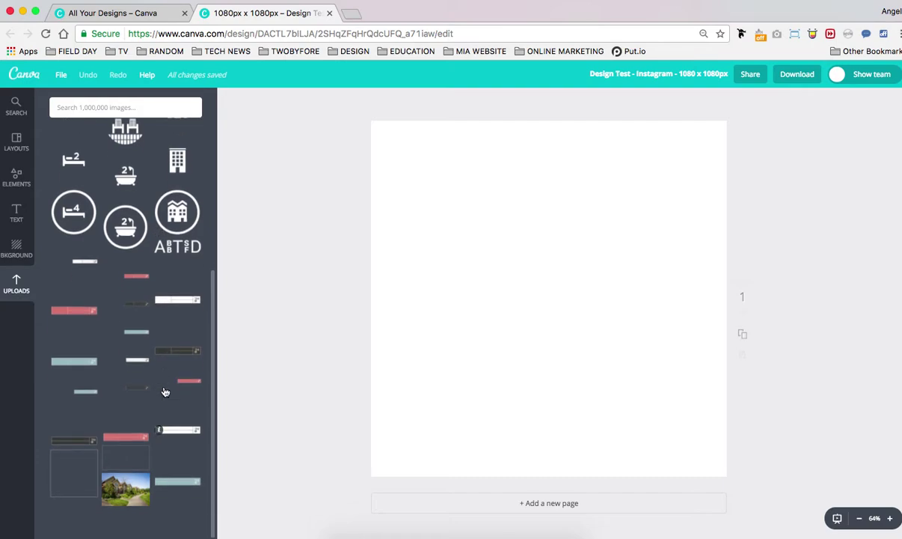
scroll(165, 391, up, 5)
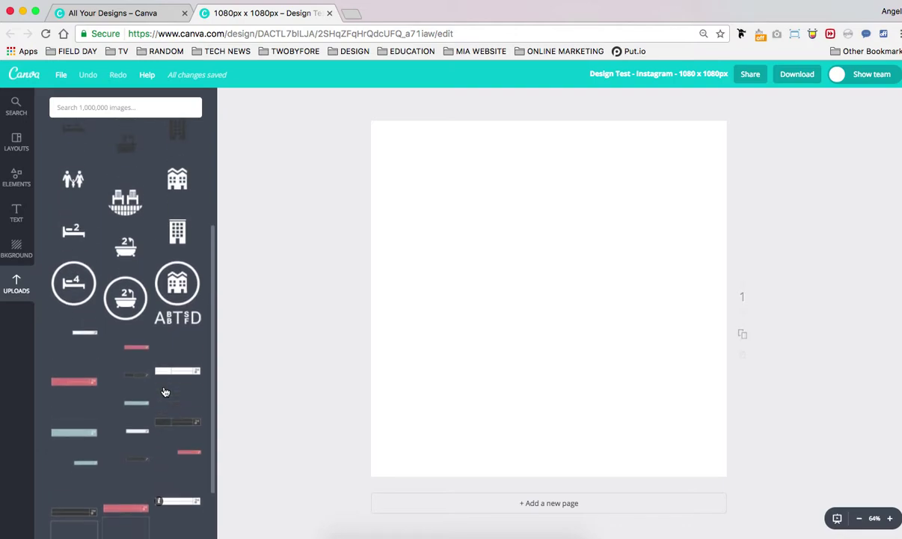
scroll(164, 390, up, 2)
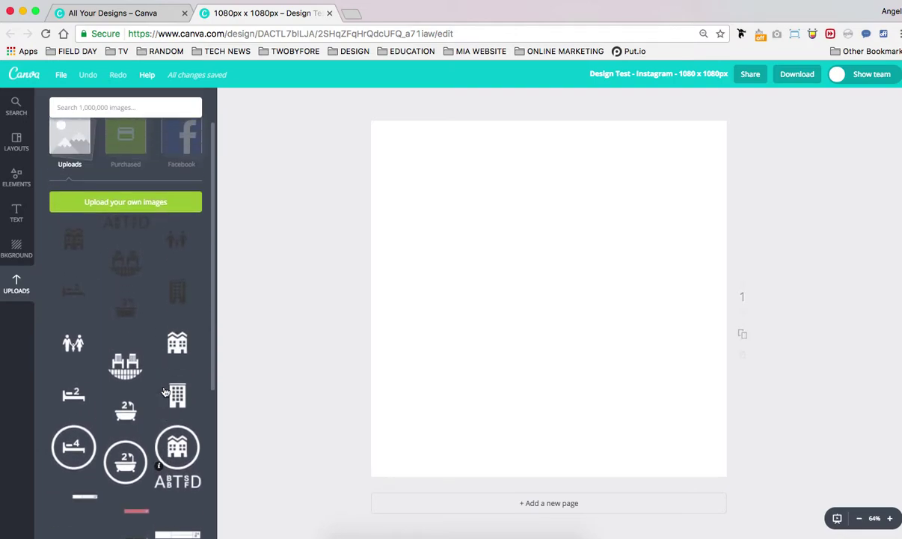
click(160, 467)
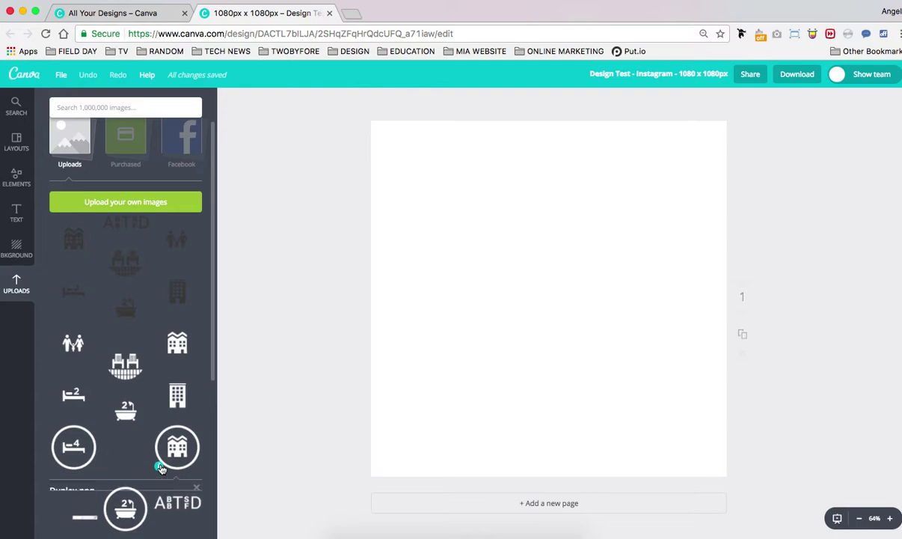
click(196, 490)
- Cancel the file-upload window without choosing a file, then scroll Uploads to the house photo
scroll(166, 389, down, 1)
scroll(167, 387, down, 1)
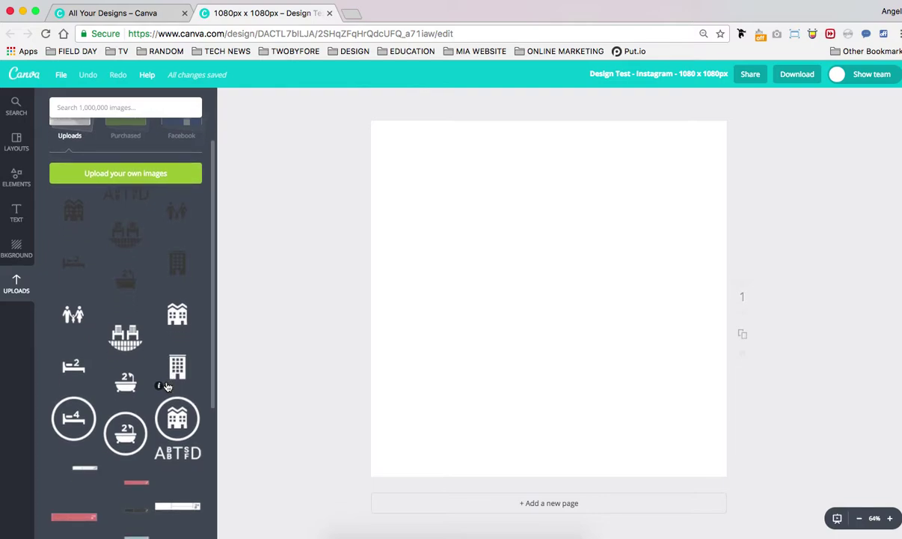
scroll(168, 386, up, 3)
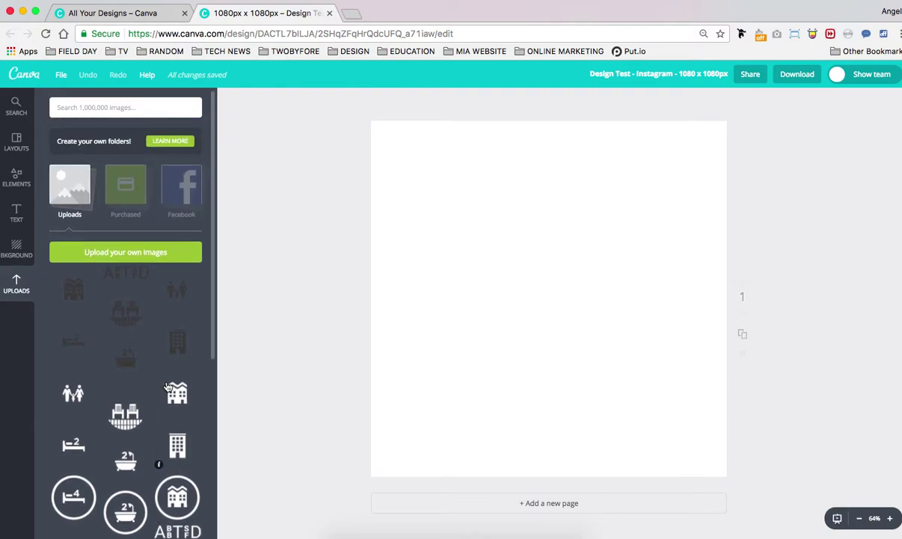
click(161, 253)
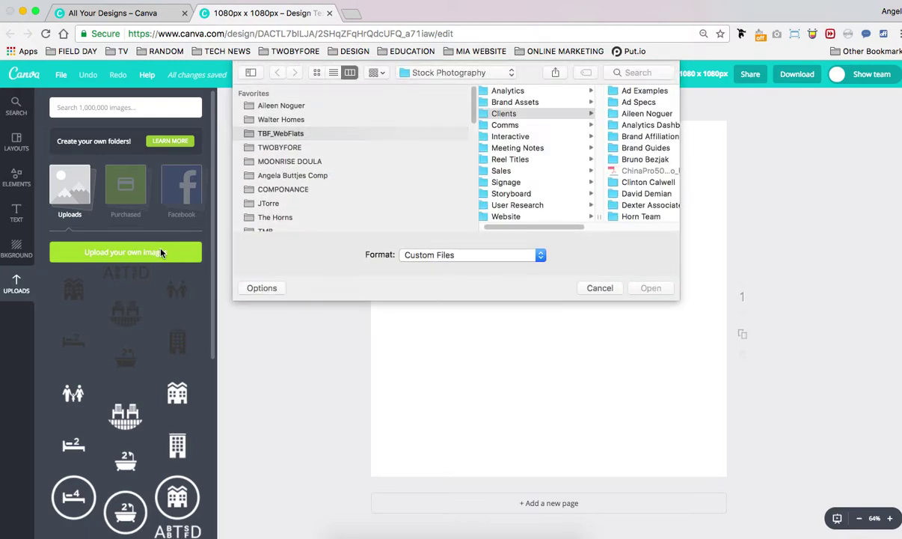
click(599, 287)
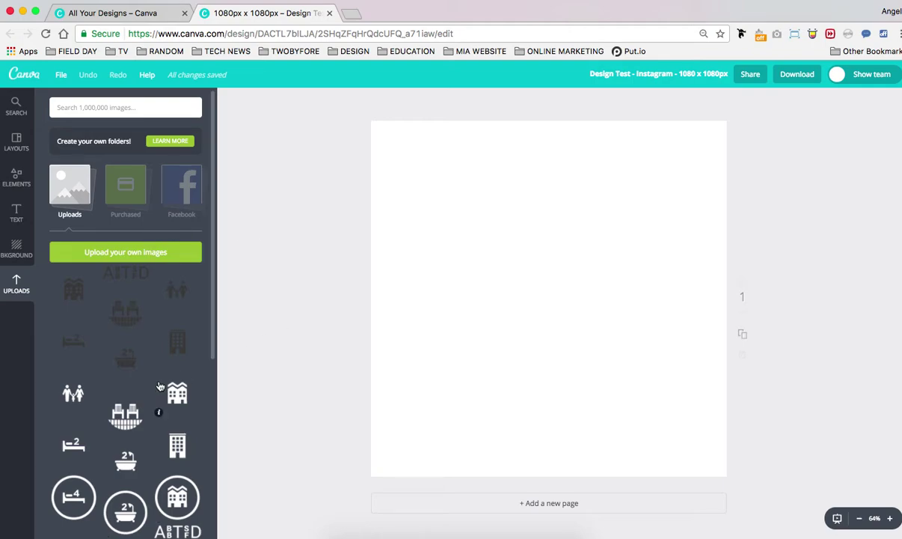
scroll(160, 386, down, 5)
scroll(160, 386, down, 1)
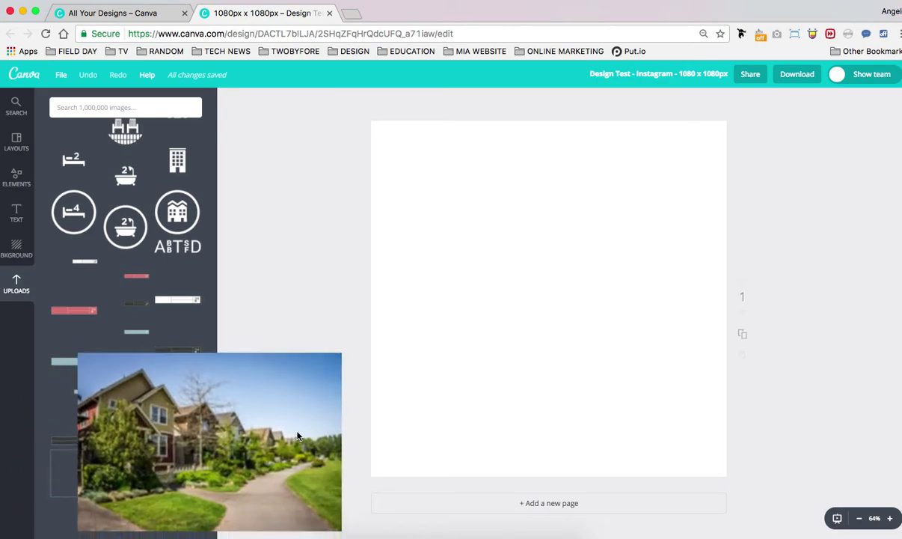
- Drop the house photo on the canvas, enlarge it to cover the square, and reframe the houses
drag(297, 436, 576, 293)
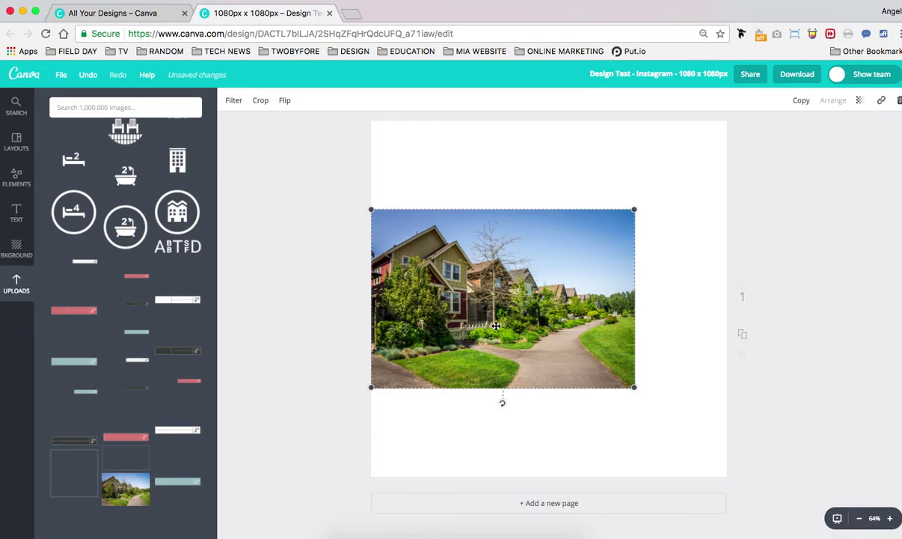
drag(485, 331, 473, 238)
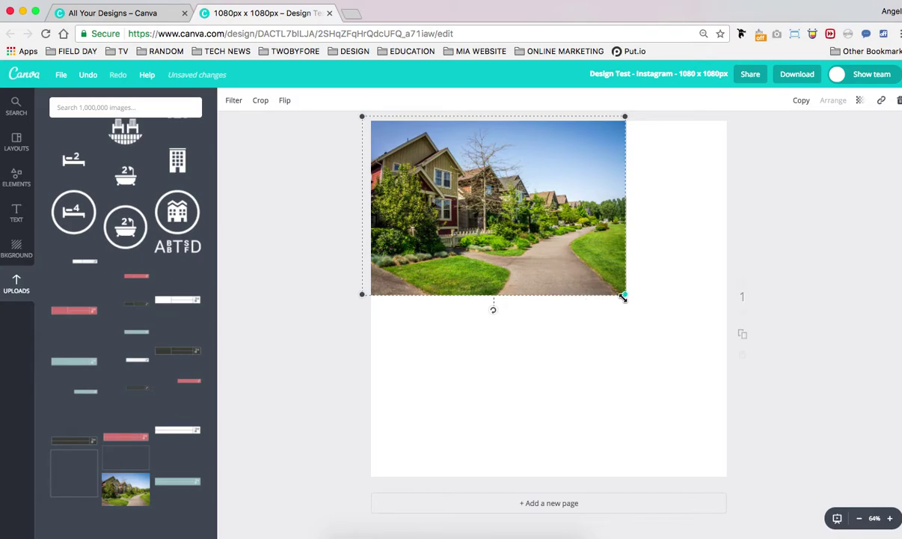
drag(625, 296, 845, 425)
drag(632, 392, 604, 394)
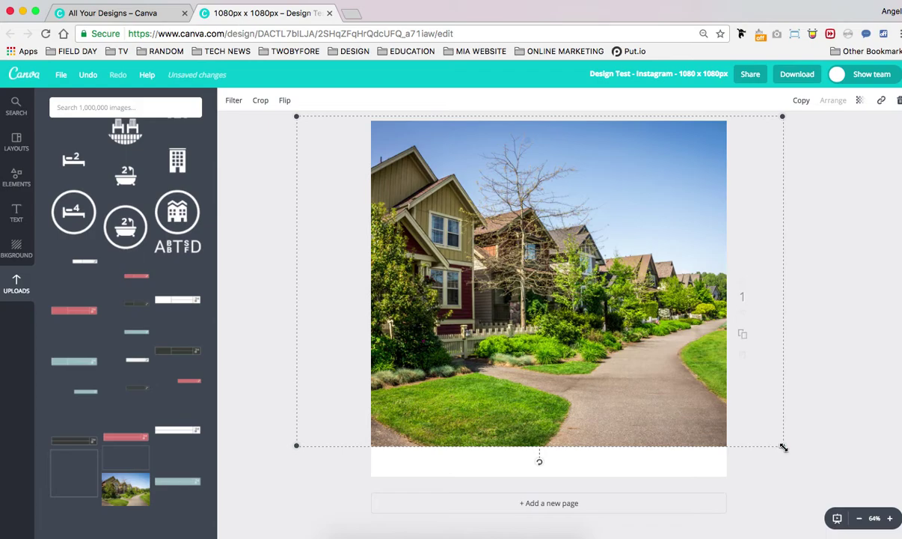
drag(784, 447, 853, 490)
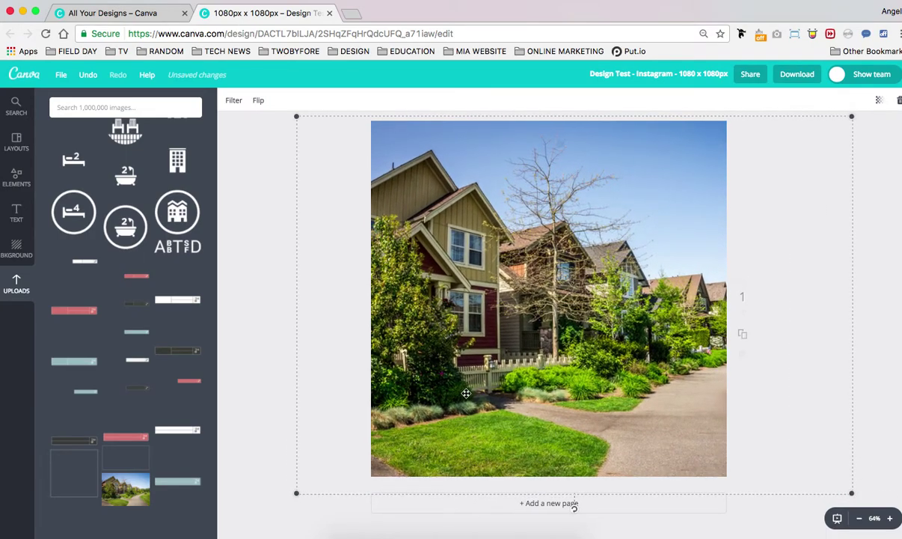
drag(466, 393, 519, 390)
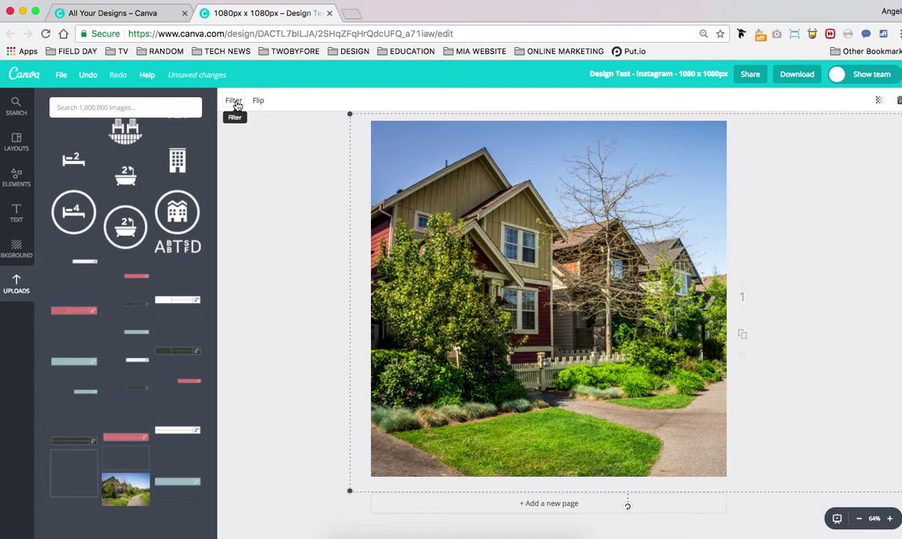
- Compare the CALI, DRAMA and EDGE filters, then apply DRAMA at intensity 50
click(235, 101)
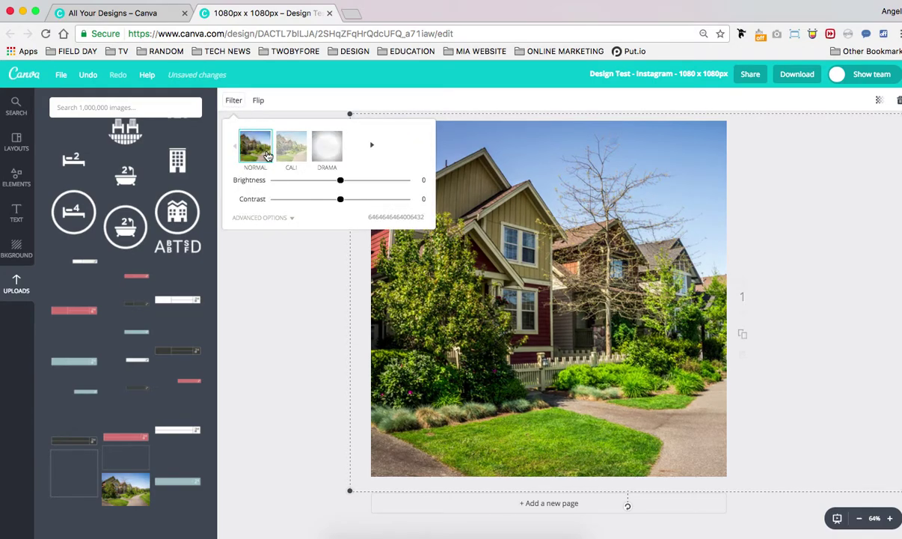
click(290, 154)
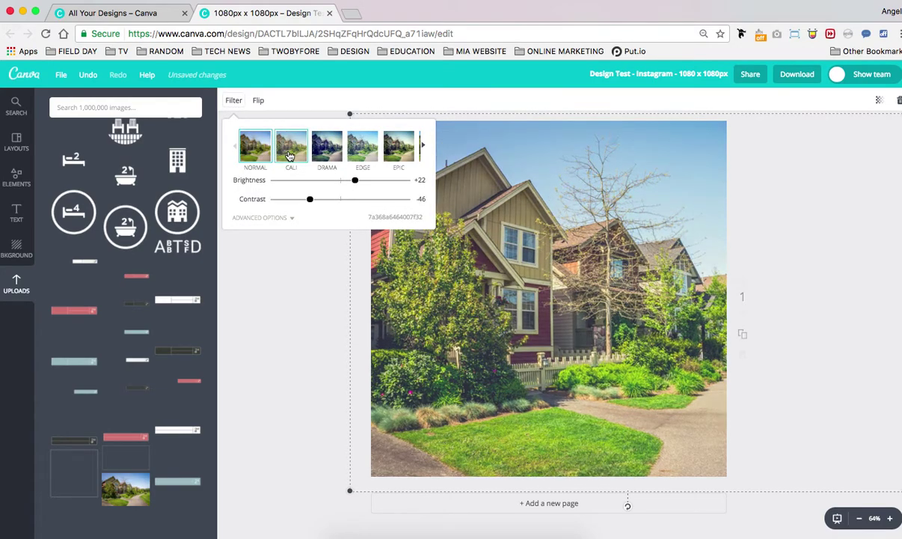
click(332, 155)
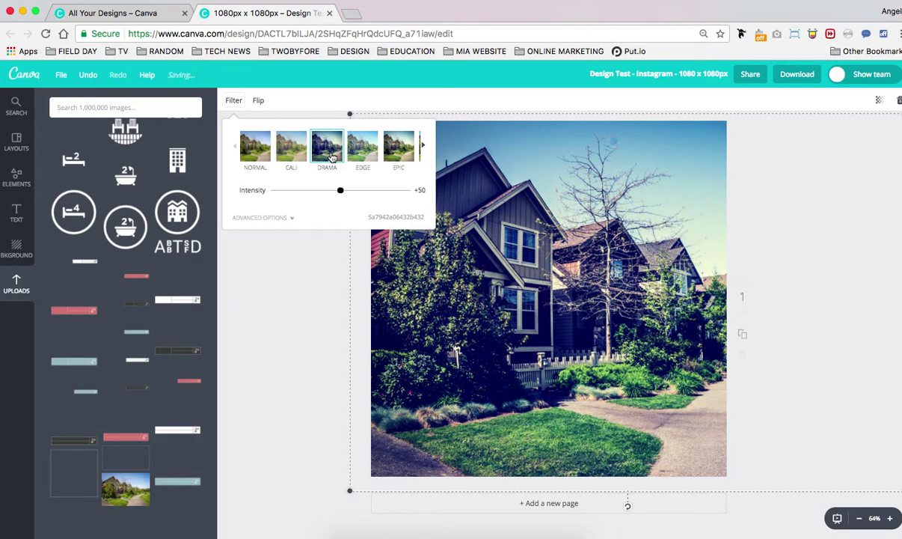
click(363, 156)
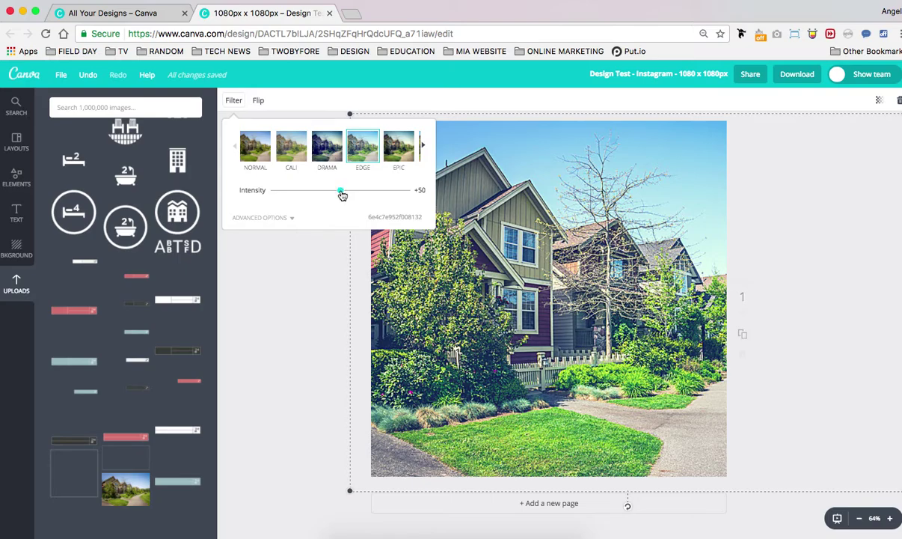
click(322, 149)
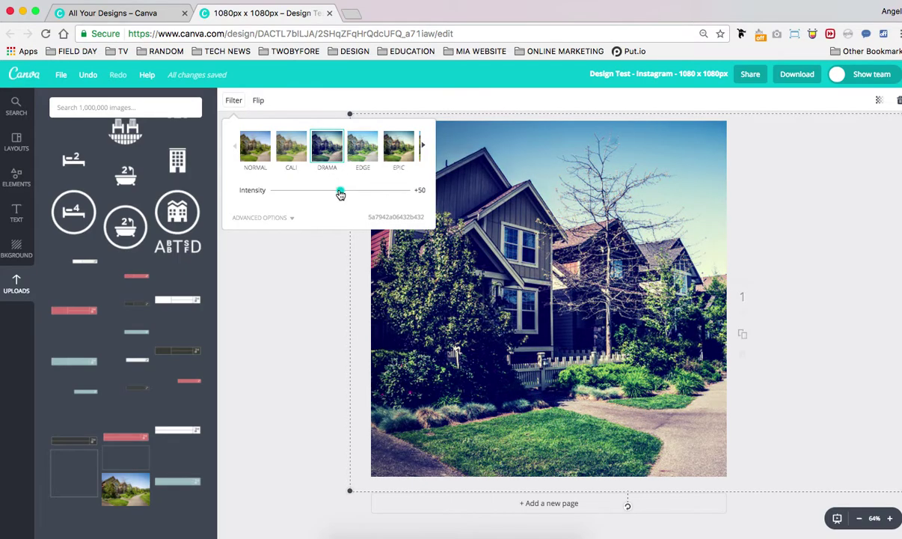
mouse_move(339, 194)
mouse_down()
mouse_move(320, 197)
mouse_move(364, 201)
mouse_move(319, 199)
mouse_move(341, 197)
mouse_up()
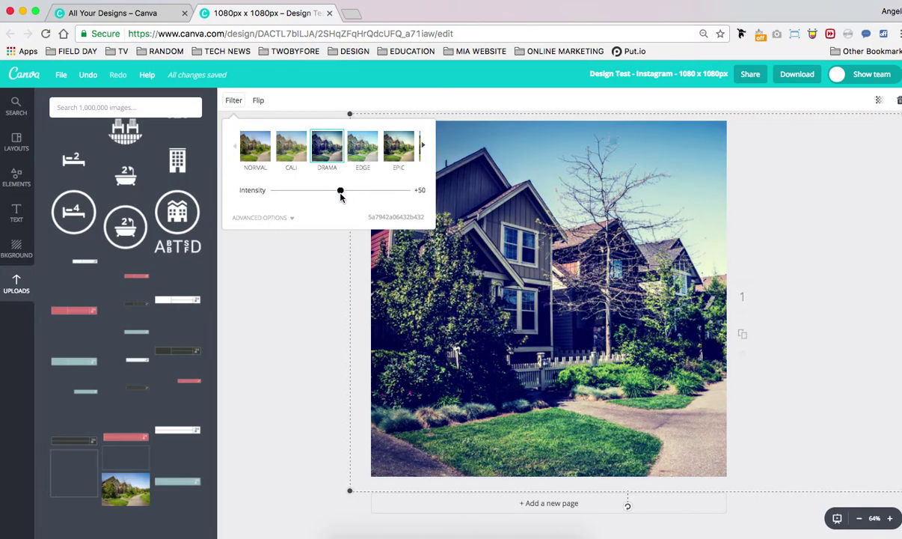
click(314, 332)
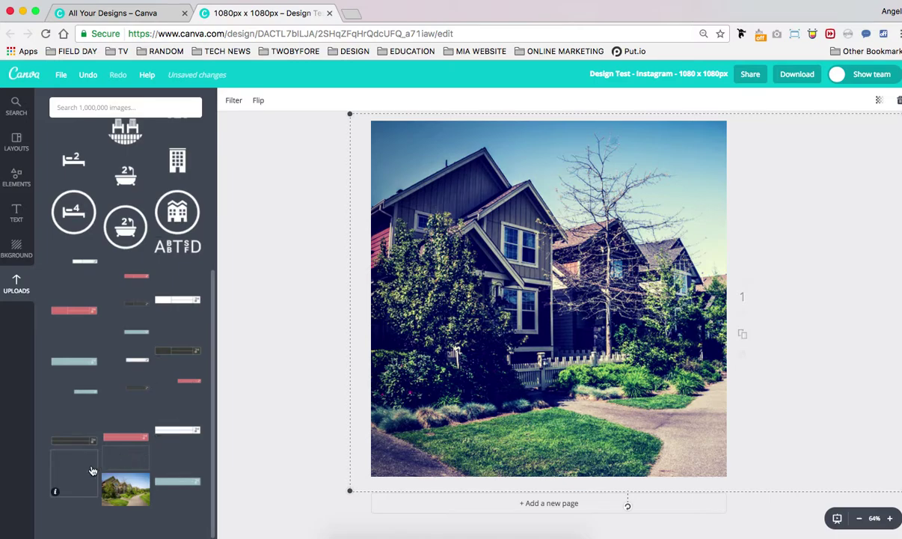
- Add the white frame sized just inside the photo, and drop the teal TMB banner on
drag(88, 442, 463, 186)
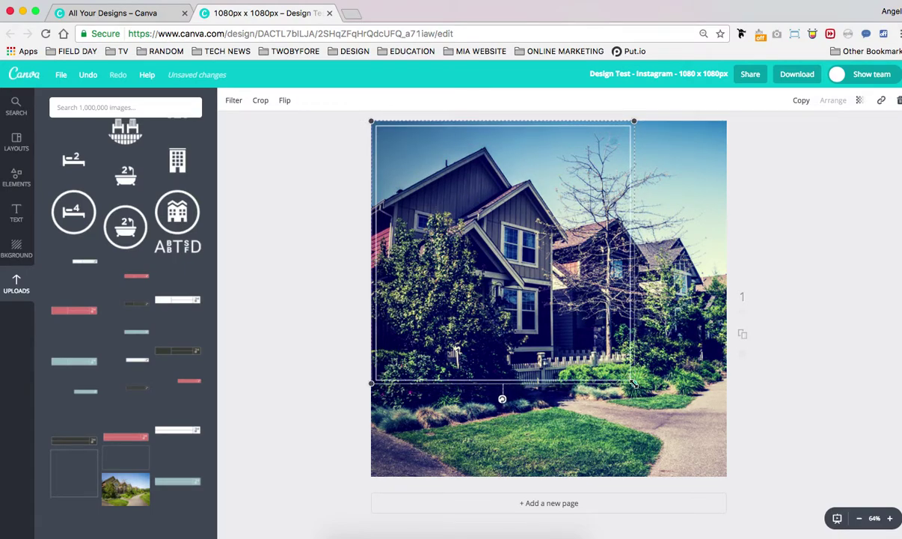
drag(634, 383, 725, 475)
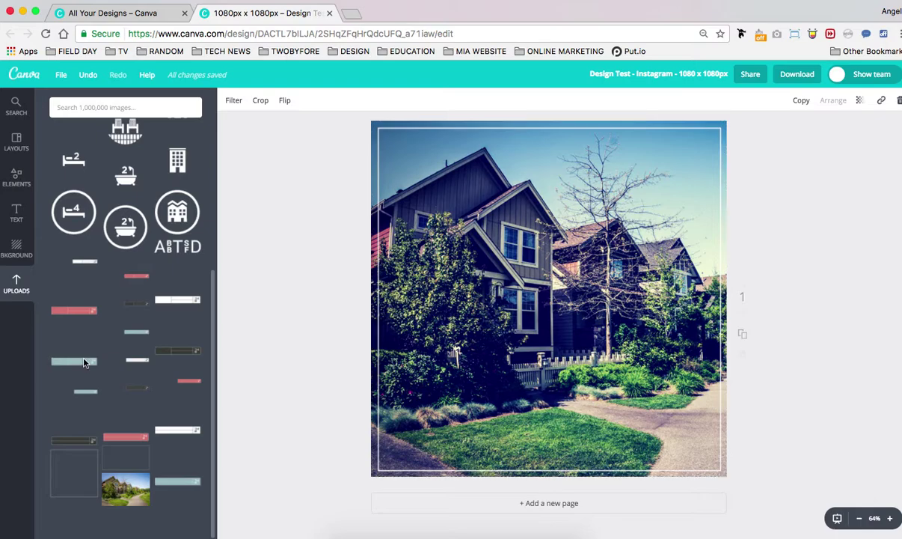
drag(86, 364, 578, 343)
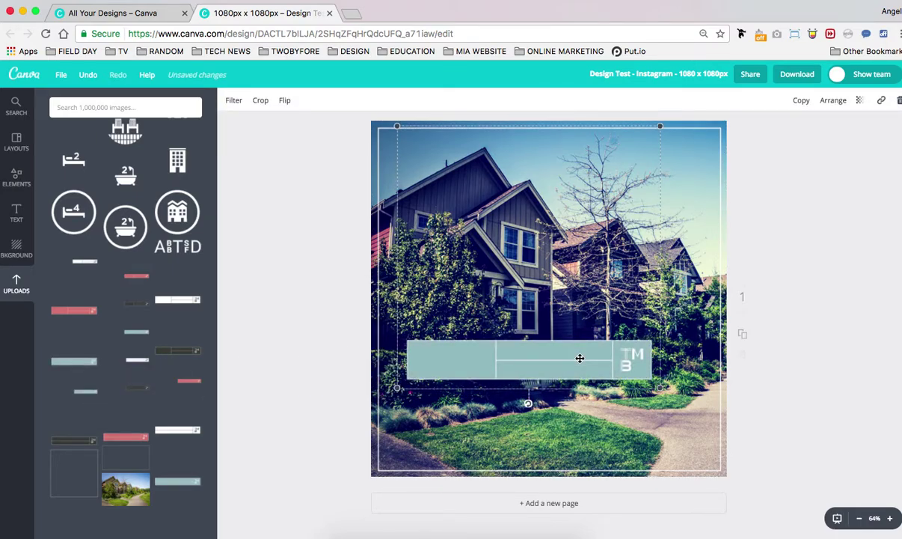
- Shift the teal banner left and enlarge it across the photo's bottom inside the frame
drag(576, 359, 554, 359)
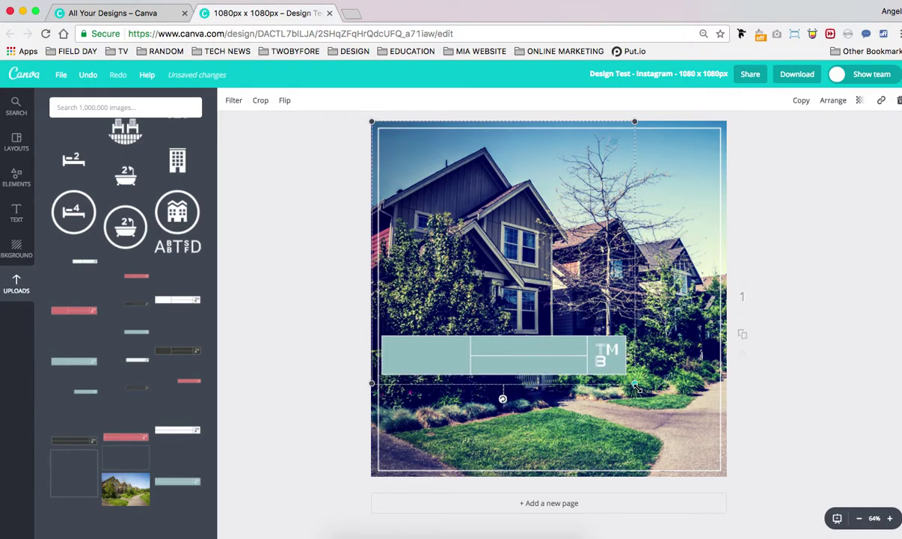
drag(635, 384, 726, 478)
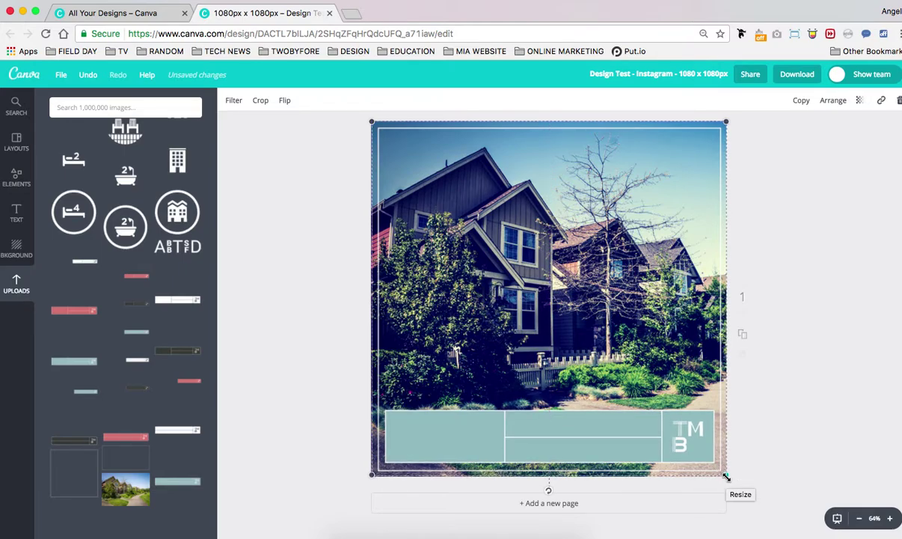
scroll(565, 401, down, 1)
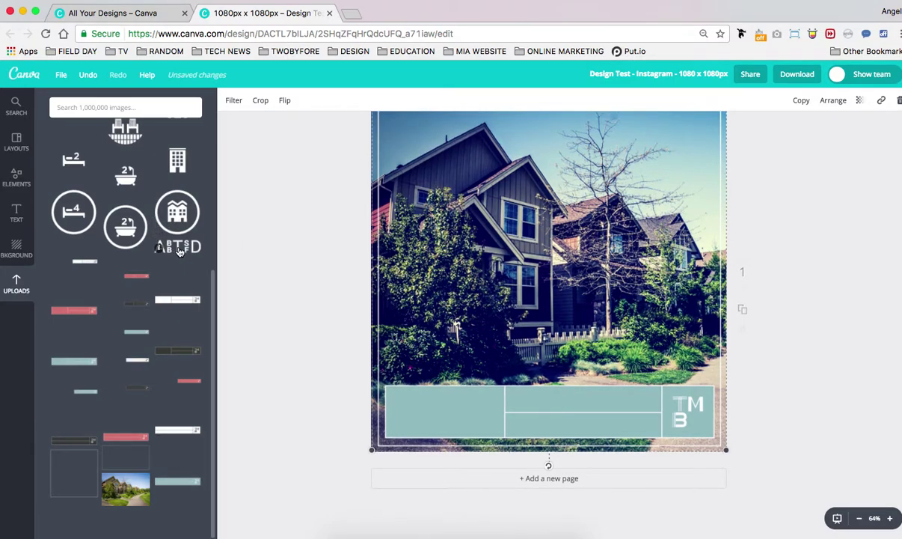
- Place the ABTD logo in the banner's left box and add bathtub, people and building icons
drag(172, 241, 450, 409)
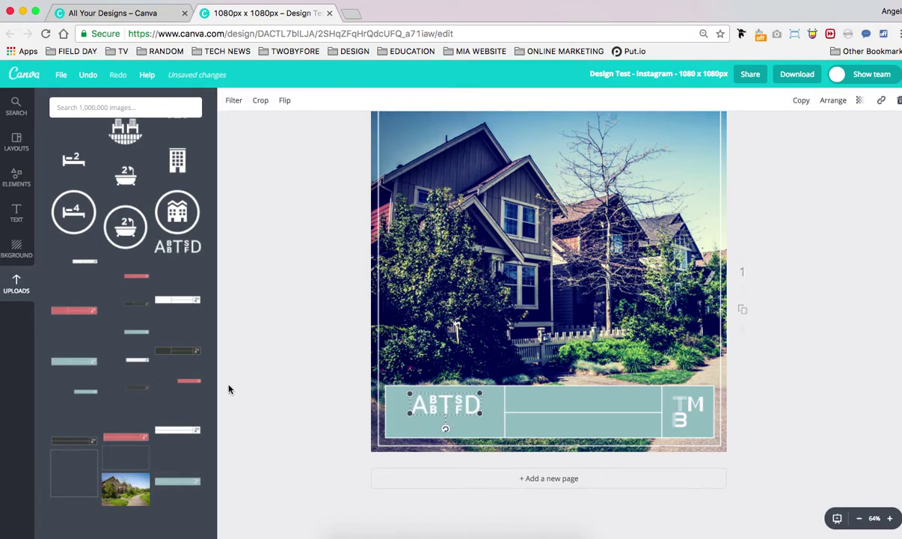
scroll(161, 383, up, 3)
click(73, 273)
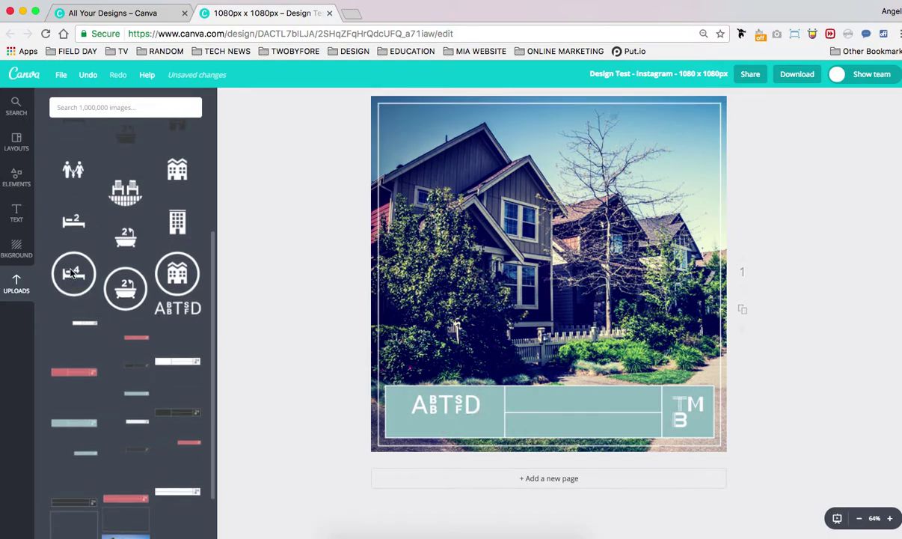
mouse_move(72, 273)
mouse_down()
mouse_move(448, 477)
mouse_move(533, 427)
mouse_move(88, 276)
mouse_up()
drag(128, 302, 521, 423)
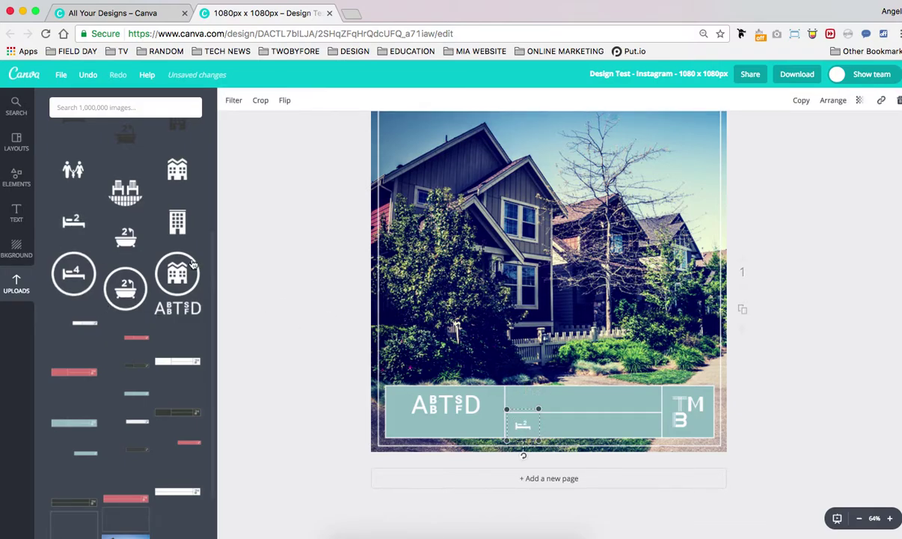
drag(257, 301, 561, 424)
drag(73, 166, 588, 423)
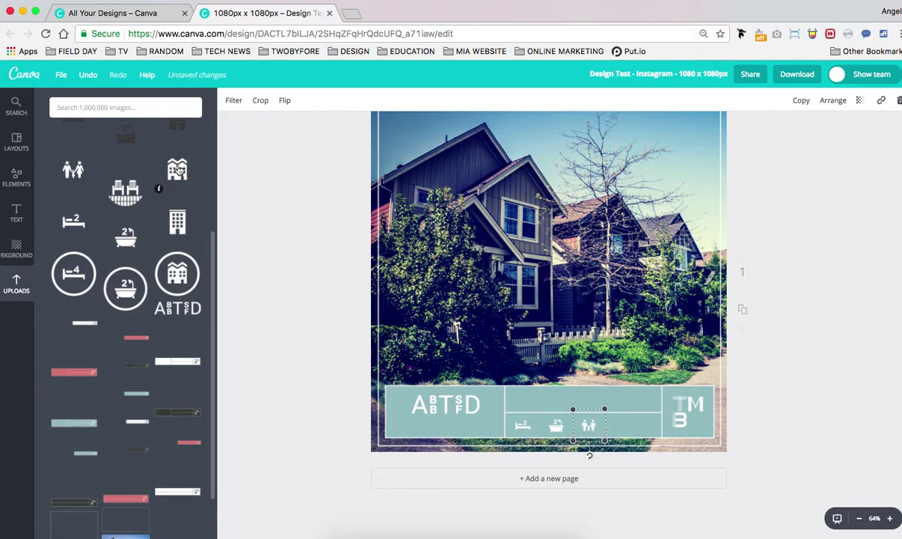
drag(179, 171, 631, 422)
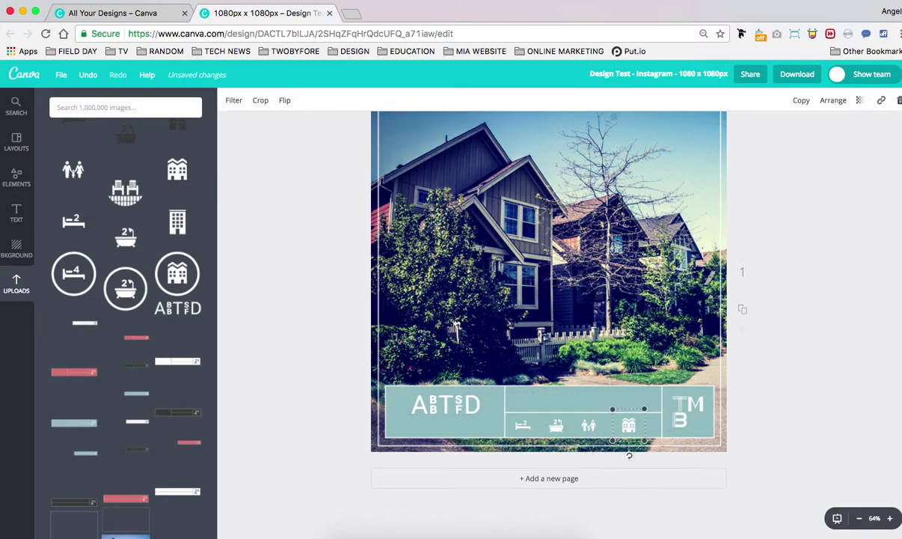
- Nudge the building, people, bed and bathtub icons right so they line up evenly
key(shift+Right)
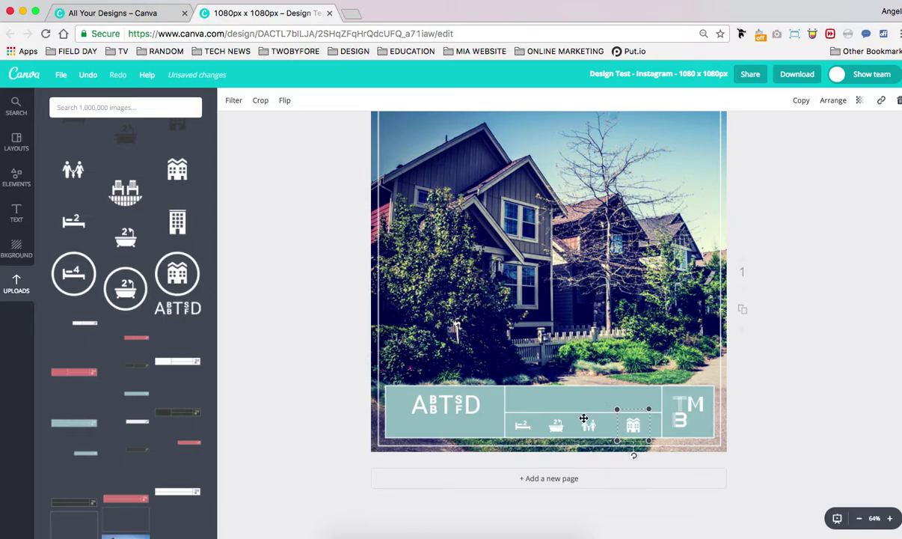
click(583, 419)
key(shift+Right)
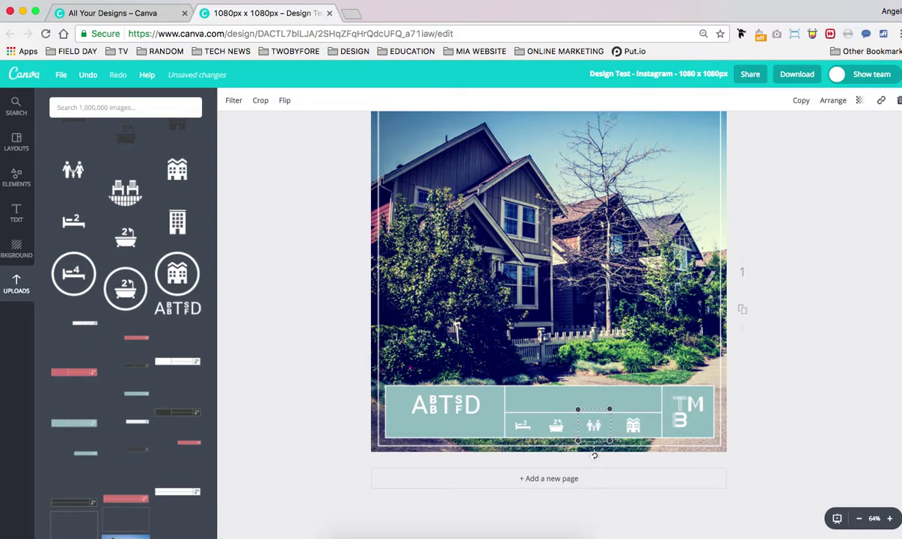
key(Right)
key(Right)
key(Right)
key(Right)
key(Right)
key(Right)
key(Right)
click(561, 424)
key(Right)
key(Right)
key(Right)
key(Right)
key(Right)
key(Right)
key(Right)
key(Right)
key(Right)
key(Right)
key(Right)
key(Right)
key(Right)
key(Right)
key(Right)
key(Right)
click(516, 427)
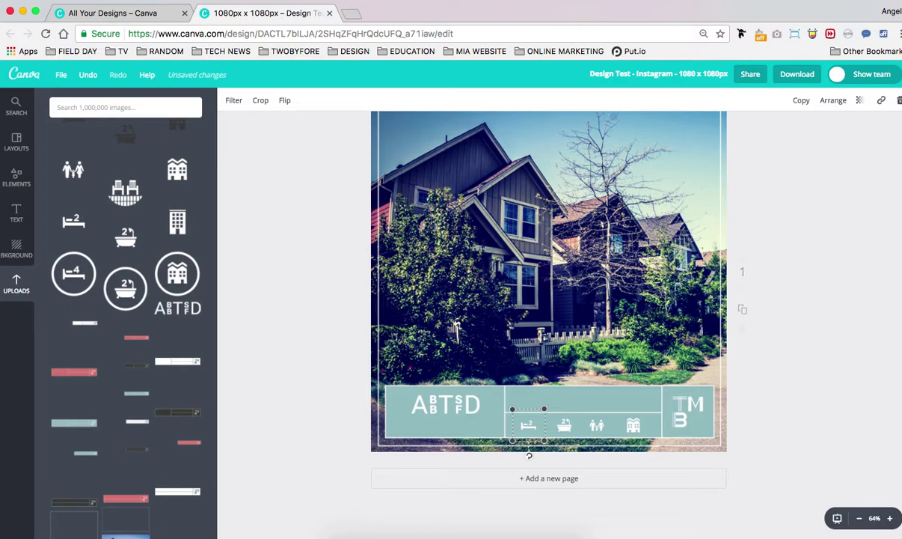
key(Right)
key(Right)
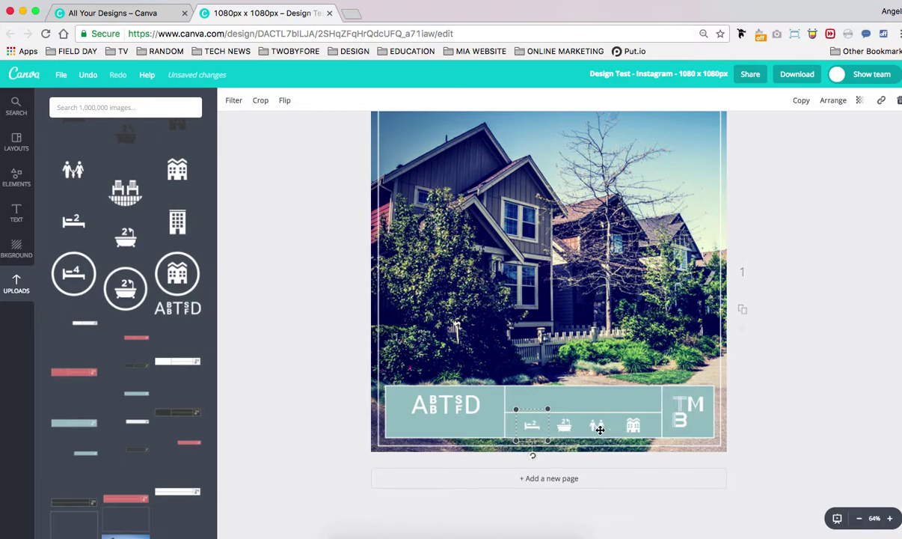
click(599, 428)
click(566, 428)
key(Right)
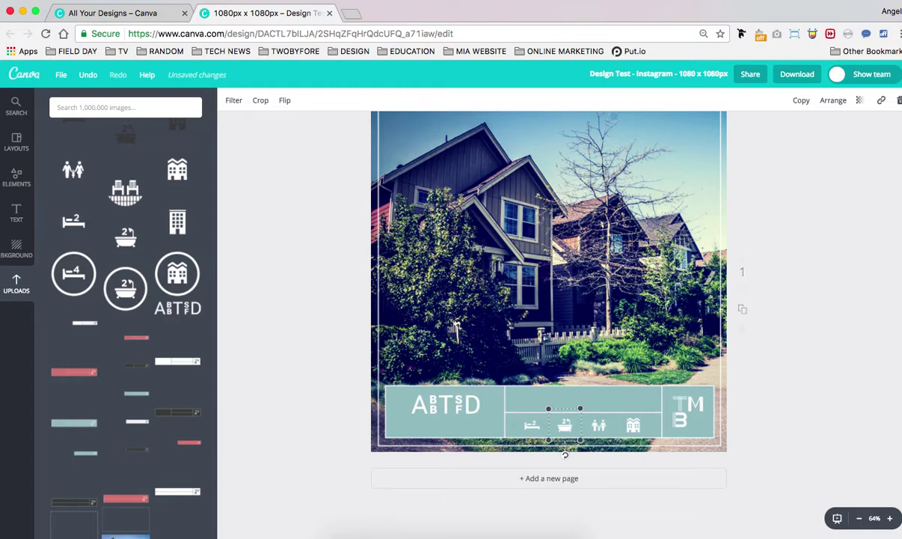
click(21, 216)
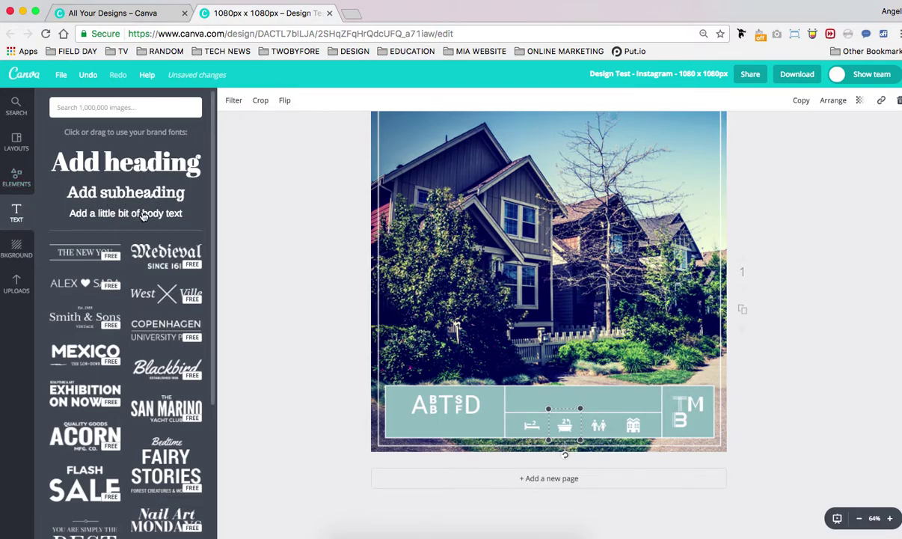
- Place the 'Add a little bit of body text' line on the banner in Roboto
drag(144, 216, 615, 400)
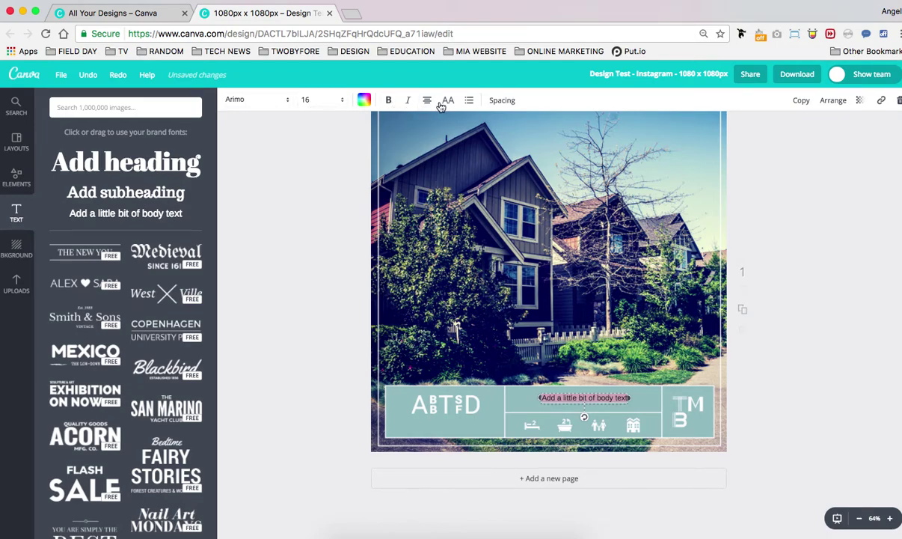
click(274, 104)
scroll(317, 334, down, 5)
scroll(318, 335, down, 12)
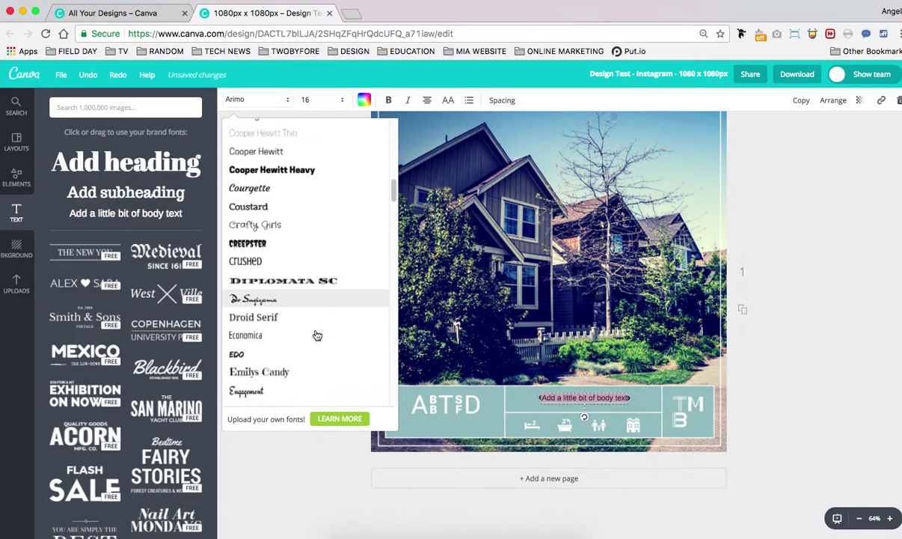
scroll(317, 335, down, 20)
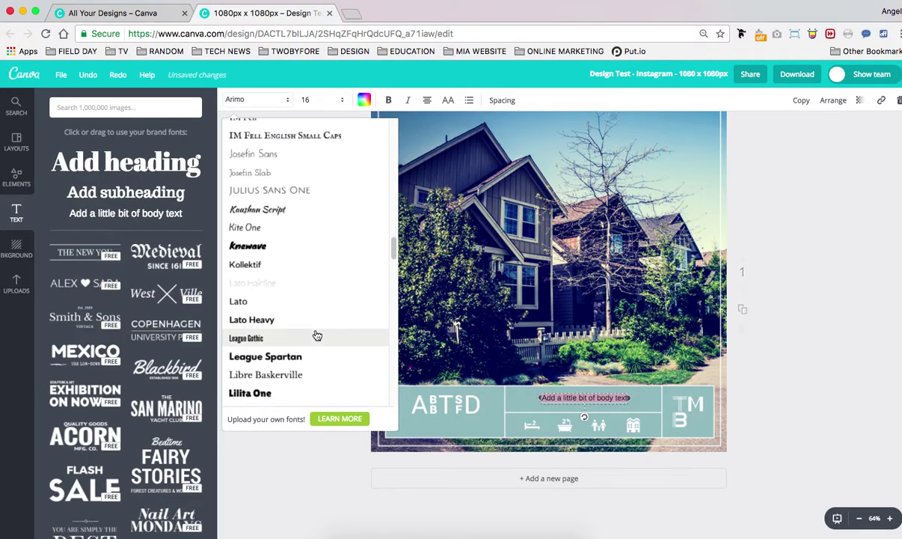
scroll(317, 335, down, 15)
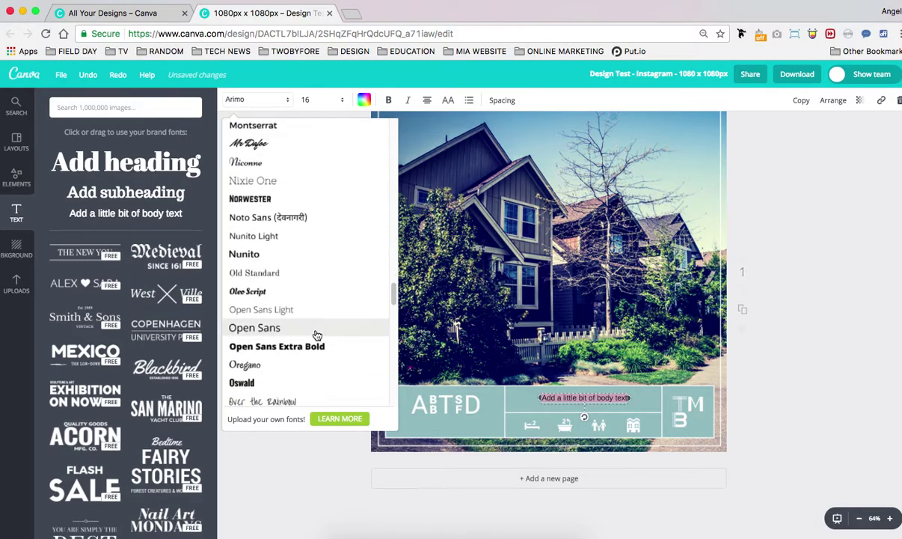
scroll(317, 336, down, 7)
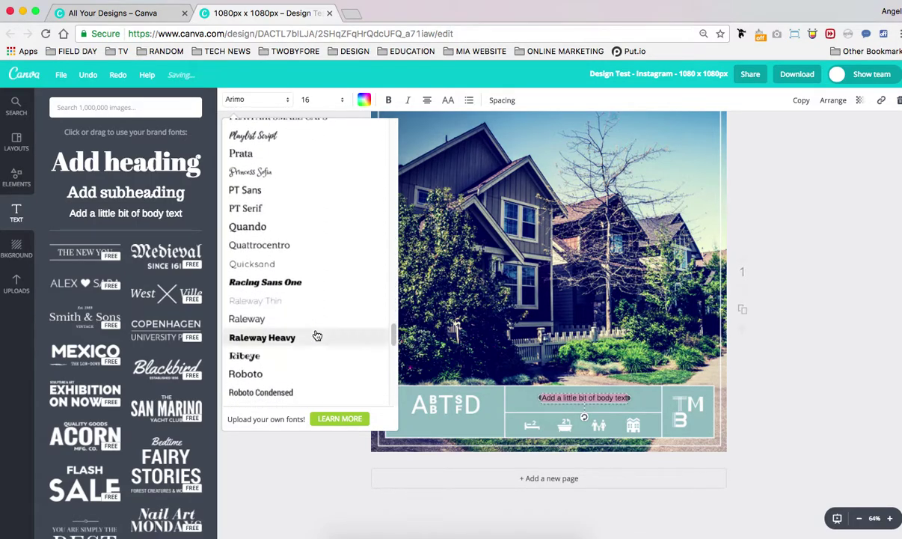
scroll(317, 335, down, 1)
click(296, 298)
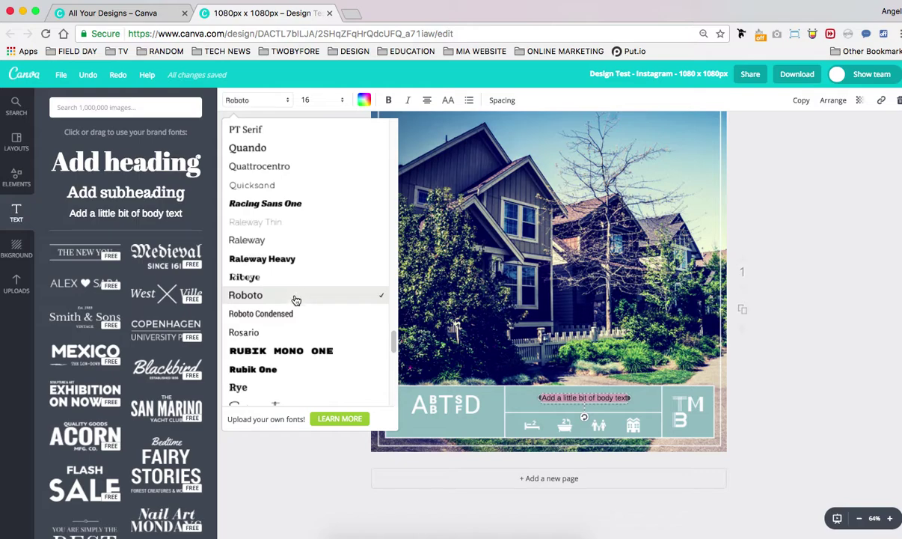
- Format the banner text: bold, uppercase, white, size 18 (after trying 21), letter spacing 70
click(320, 100)
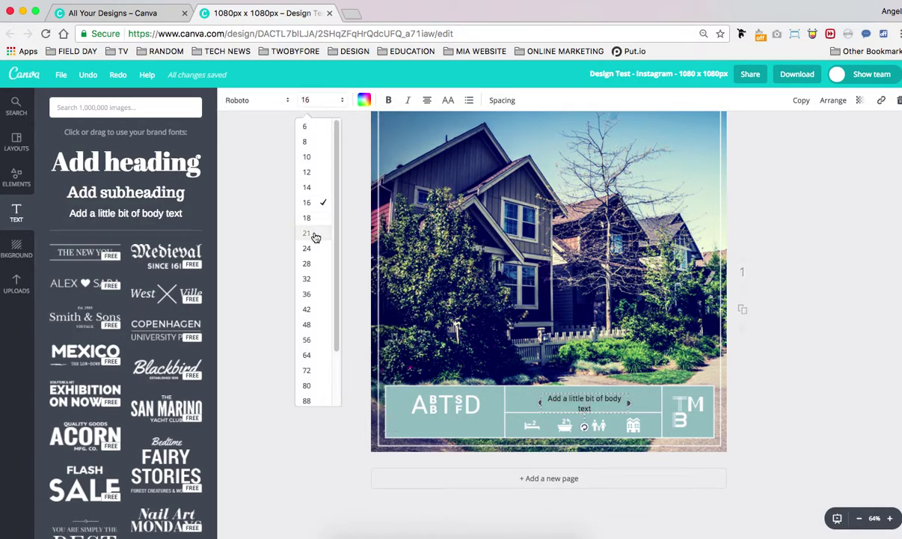
click(313, 234)
click(388, 99)
click(448, 101)
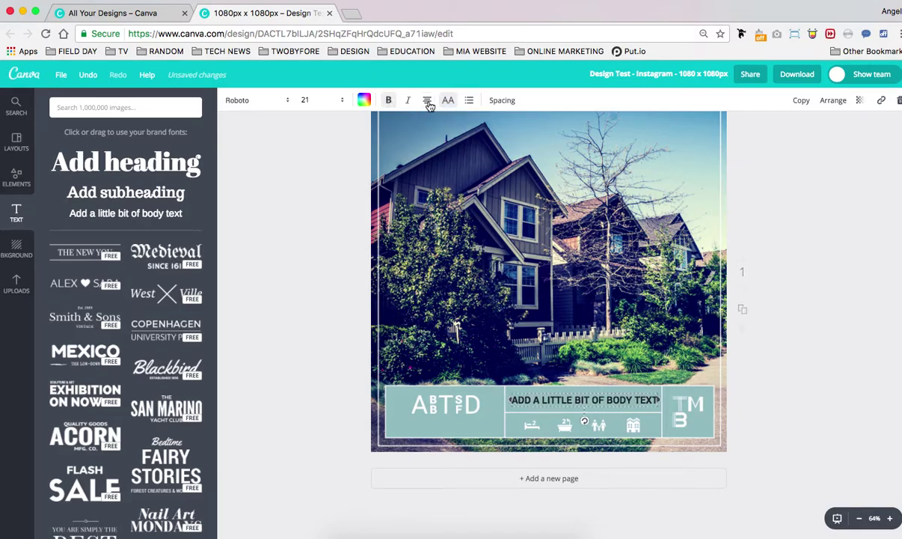
click(366, 101)
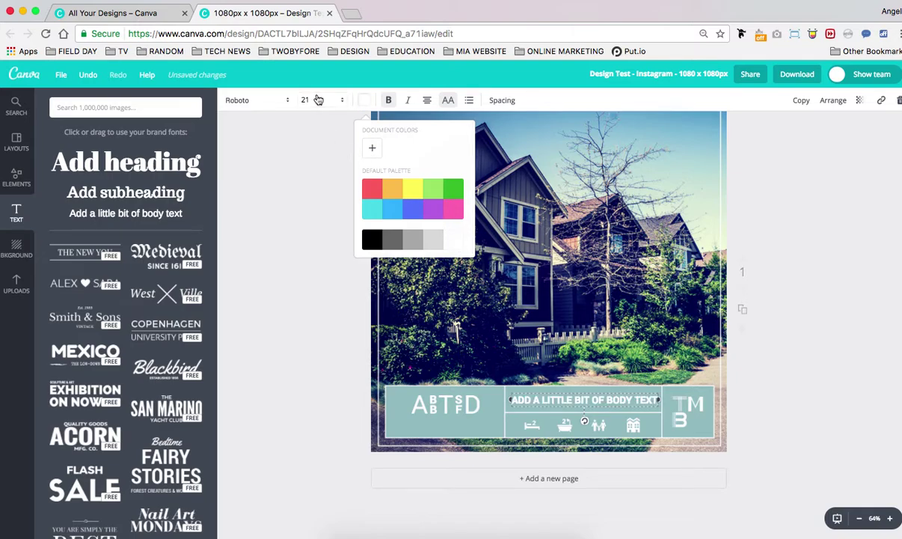
click(316, 98)
click(306, 218)
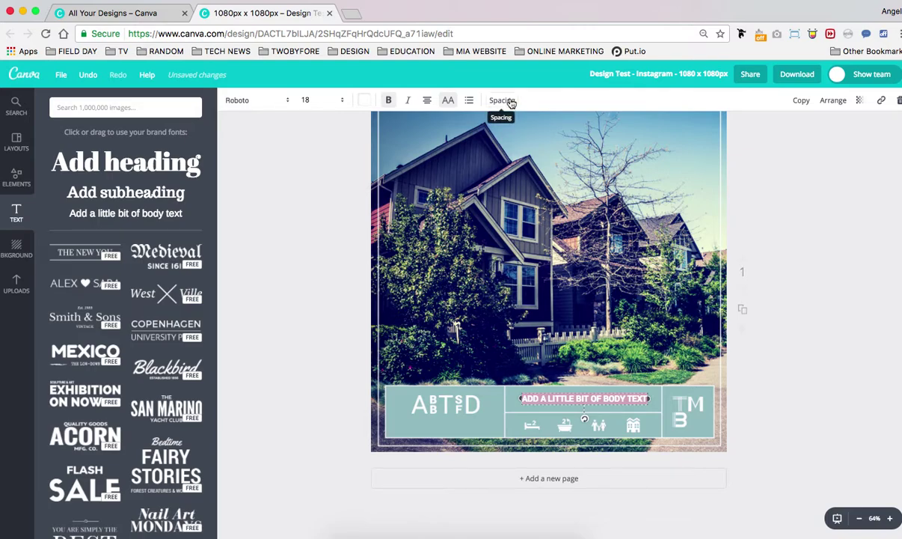
click(511, 102)
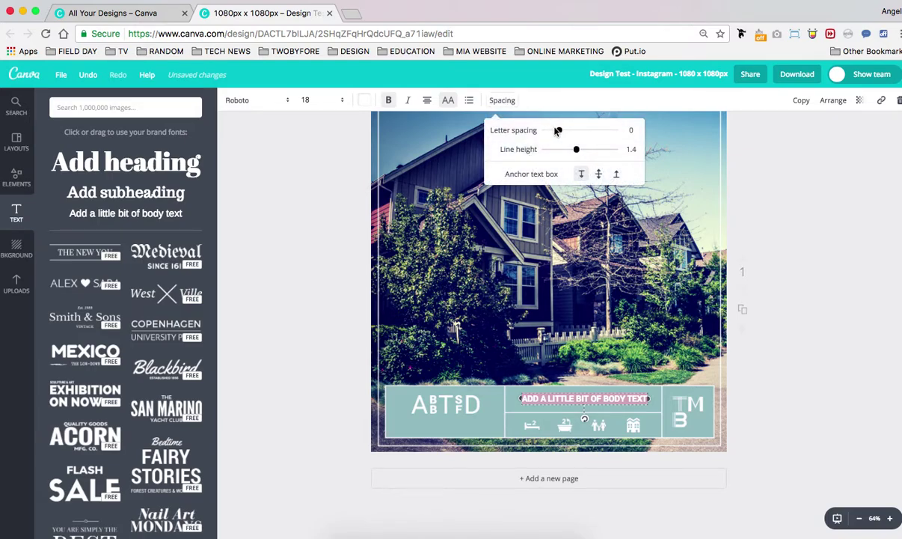
drag(561, 133, 566, 133)
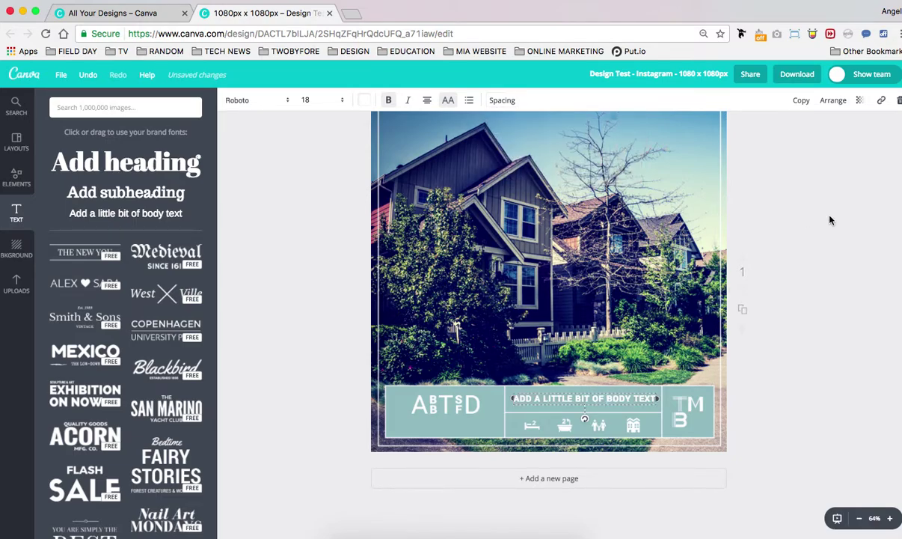
click(795, 366)
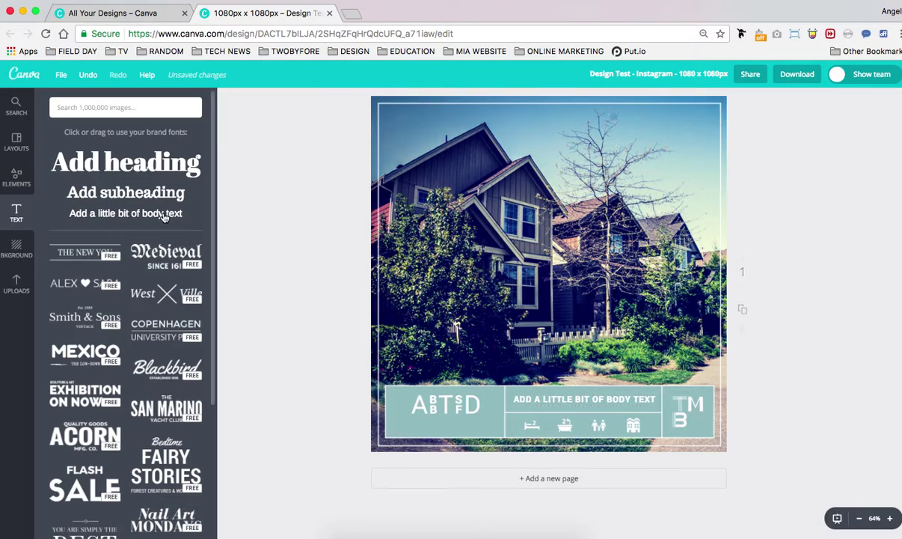
- Place an 'Add a little bit of body text' line beneath the ABTSFD logo, then save
drag(167, 221, 460, 398)
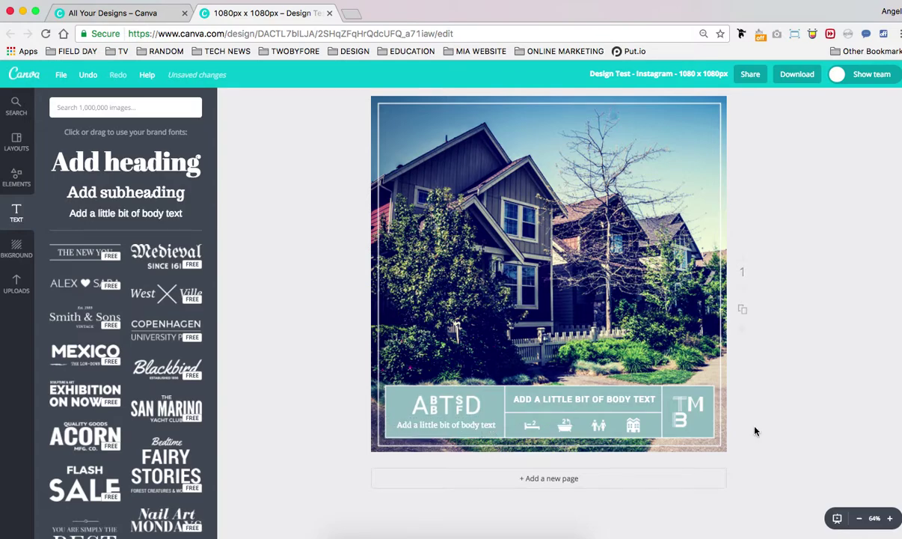
click(60, 76)
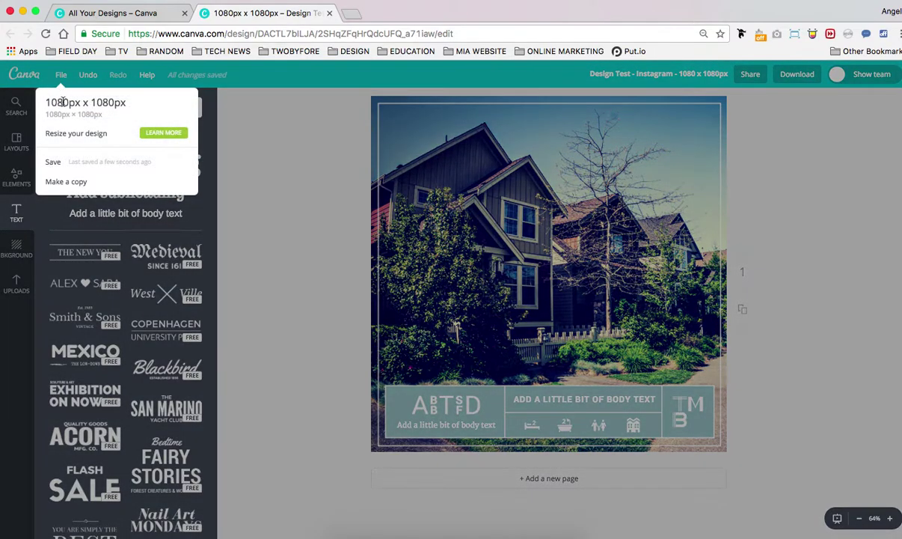
click(70, 163)
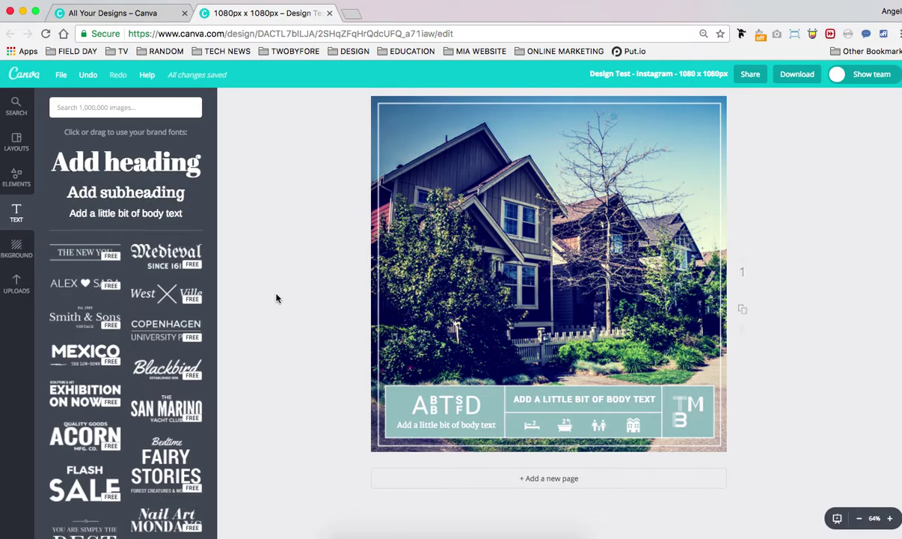
- Download the Instagram post with file type PNG (Recommended)
click(799, 76)
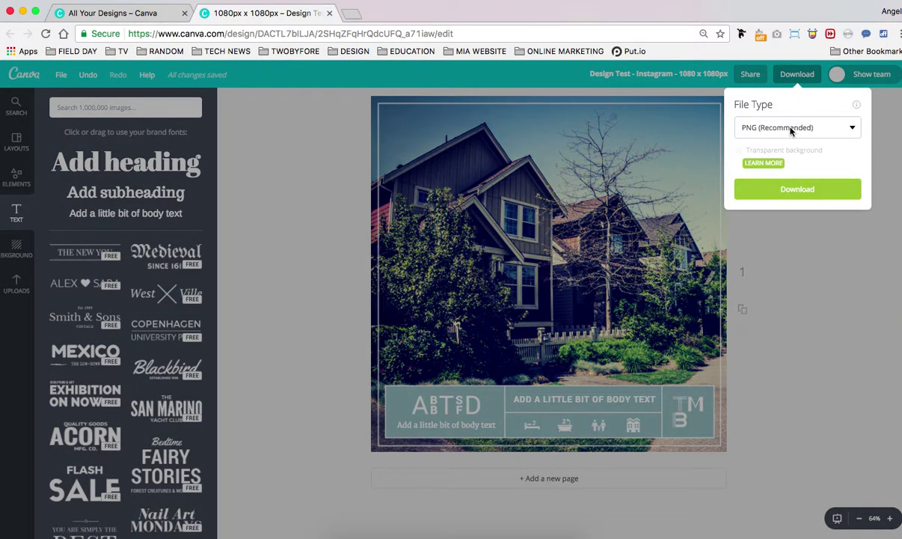
click(788, 196)
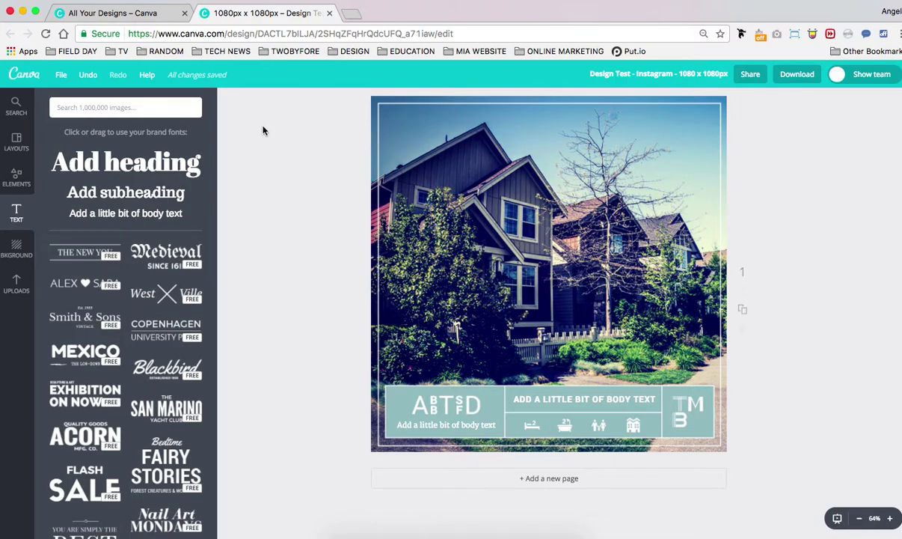
- Go back to all designs and make a copy of the Design Test post
click(32, 80)
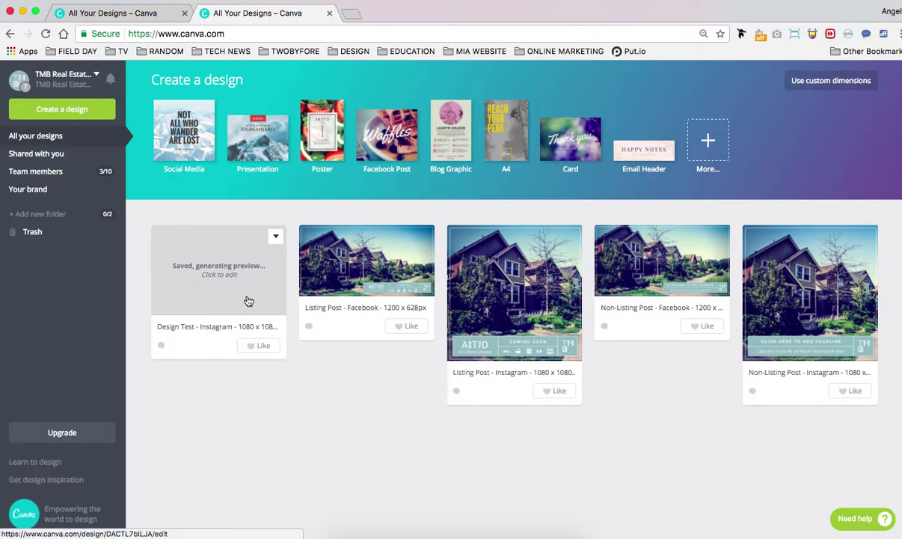
click(275, 239)
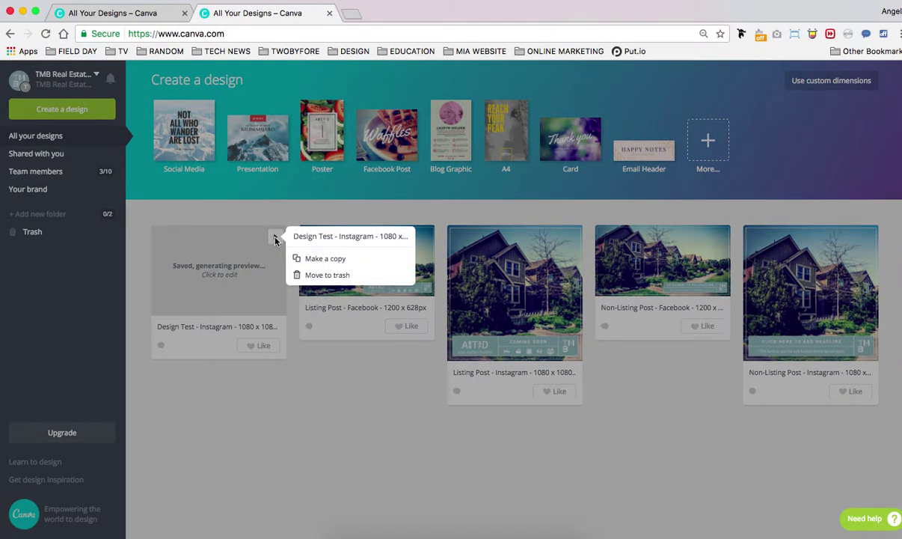
click(314, 260)
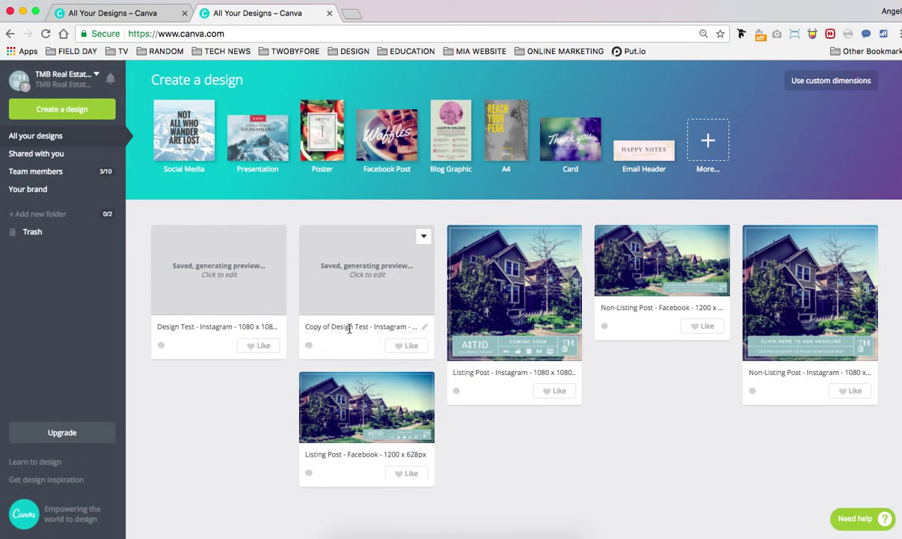
- Edit the duplicate's title to delete the word 'Copy'
click(349, 328)
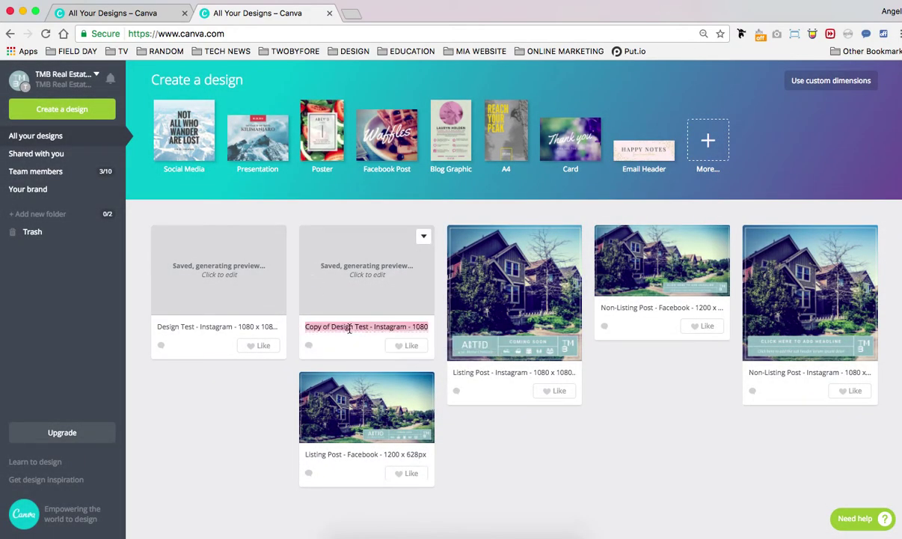
key(Left)
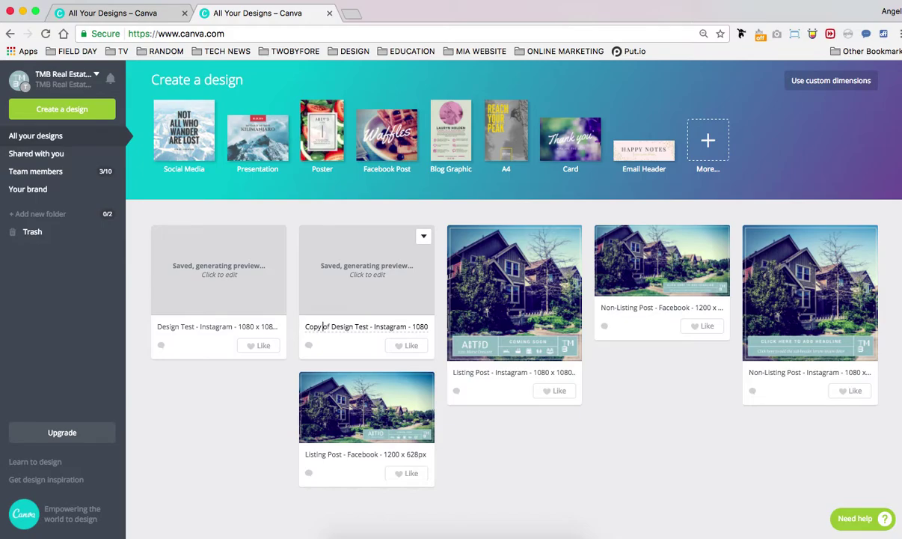
key(BackSpace)
key(BackSpace)
key(BackSpace)
key(BackSpace)
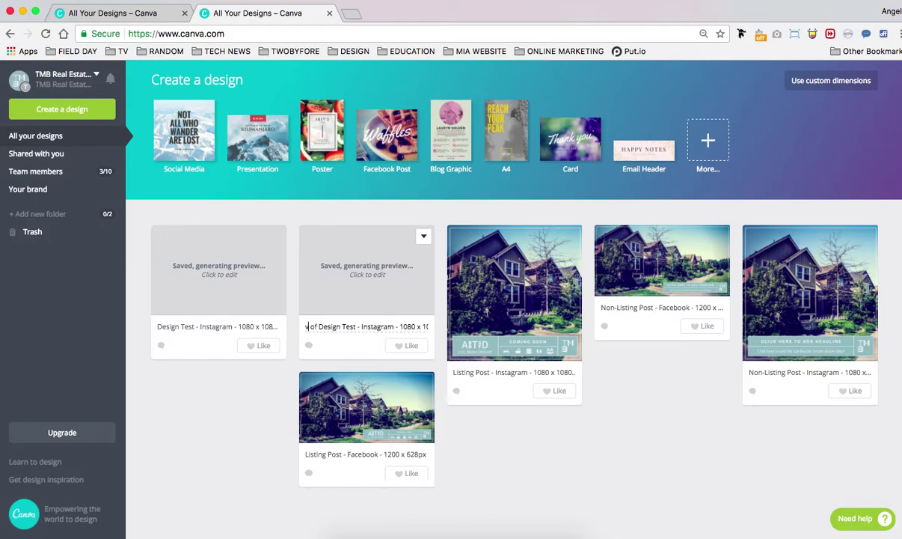